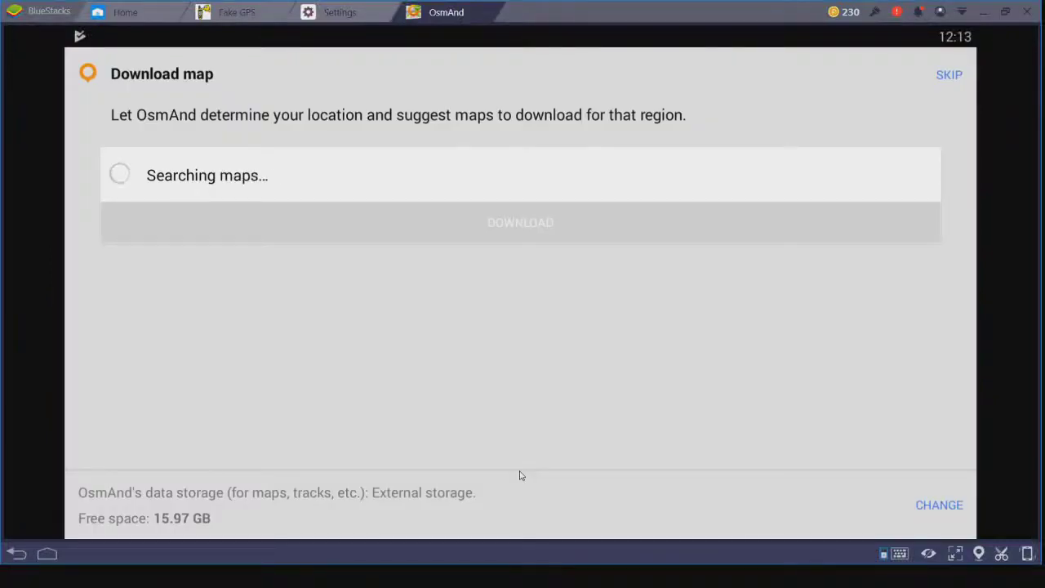
Step: Review the available data storage folders for OsmAnd's maps and close the choices
left_click(939, 504)
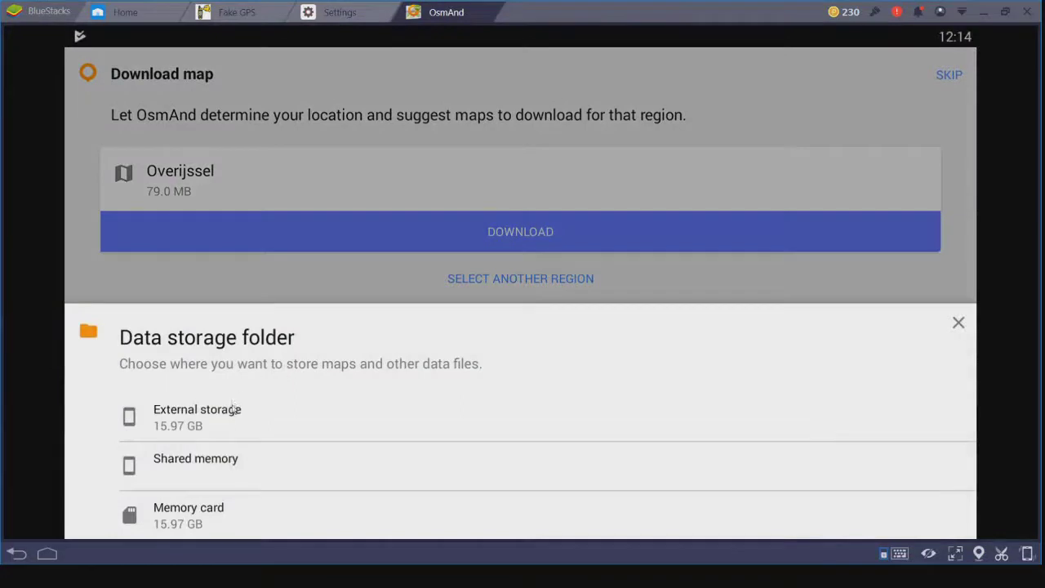
left_click(216, 514)
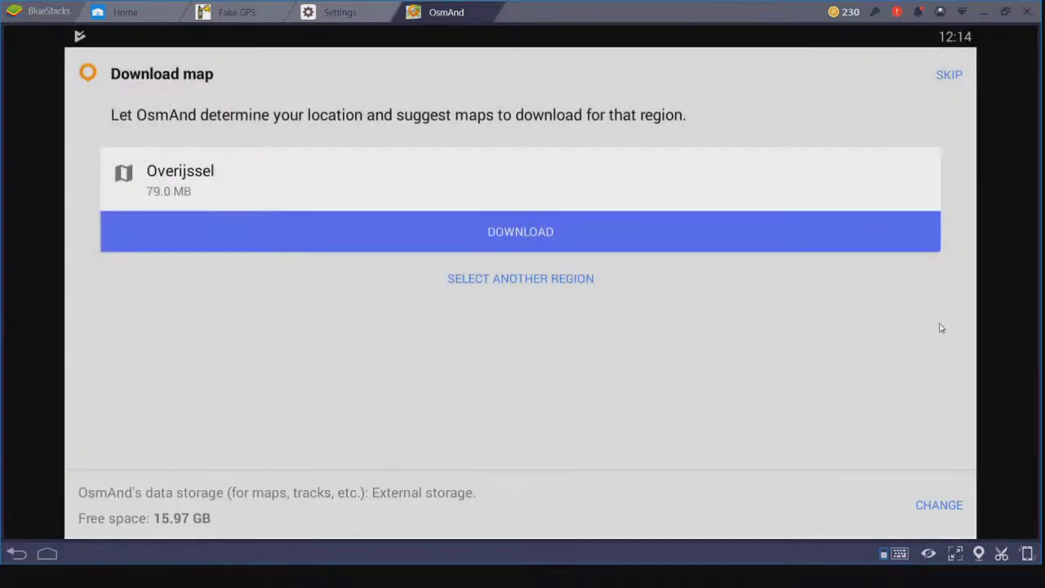
Step: Choose another region and download the standard map of Friesland under The Netherlands in Europe
left_click(551, 282)
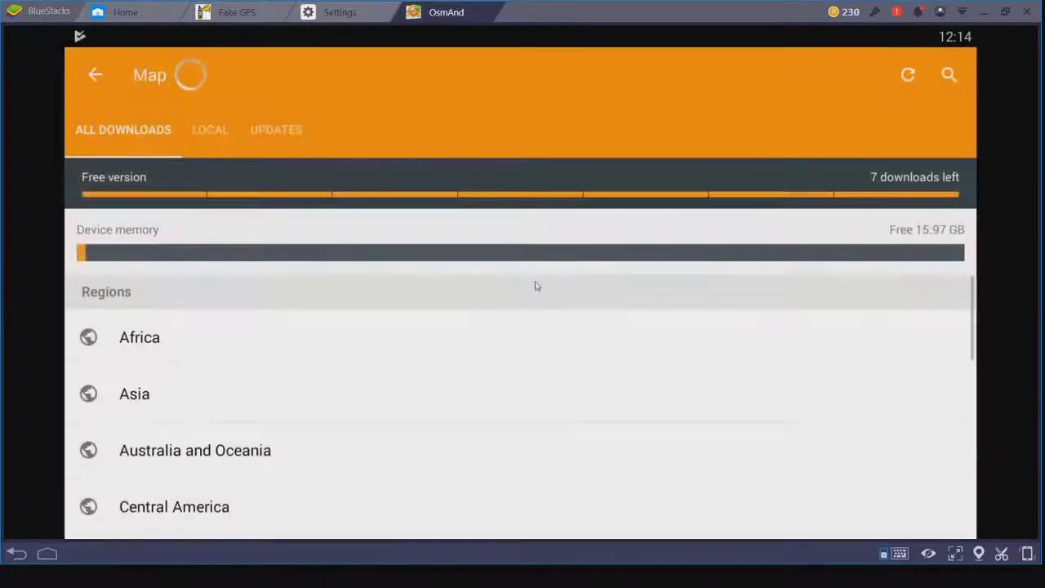
scroll(163, 336, "down", 3)
left_click(164, 336)
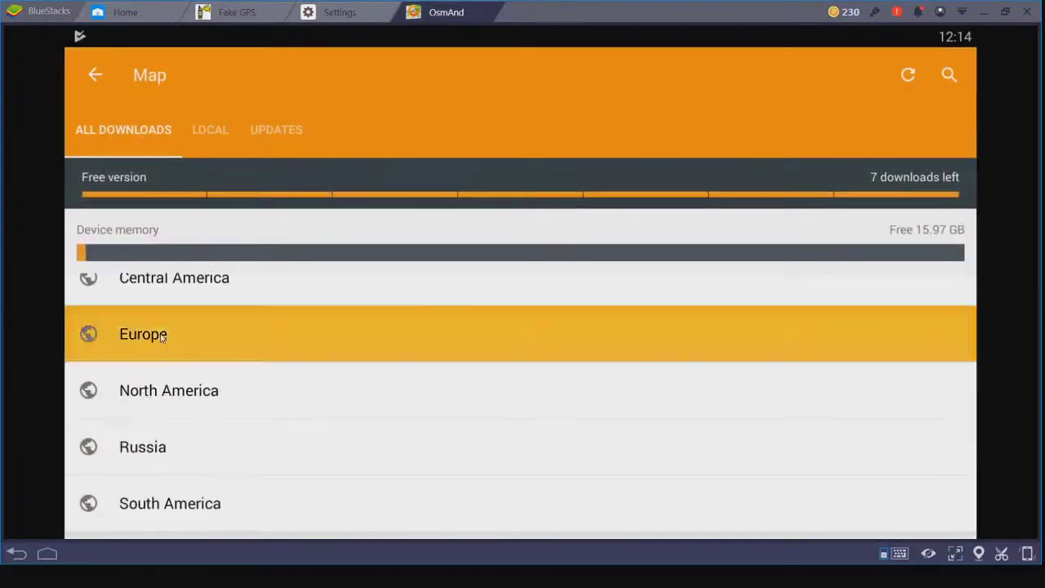
left_click(186, 369)
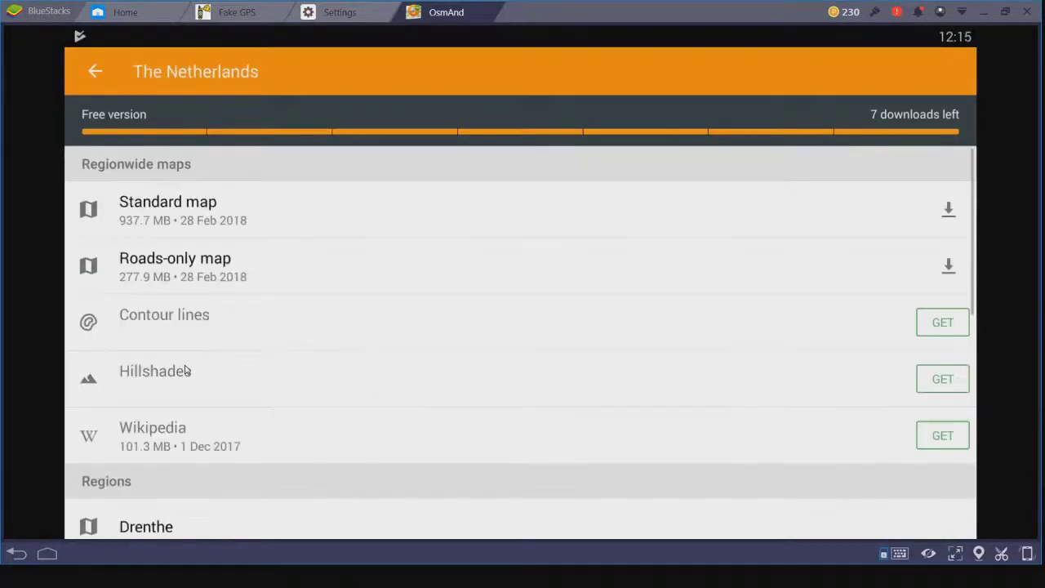
scroll(186, 371, "down", 3)
left_click(189, 222)
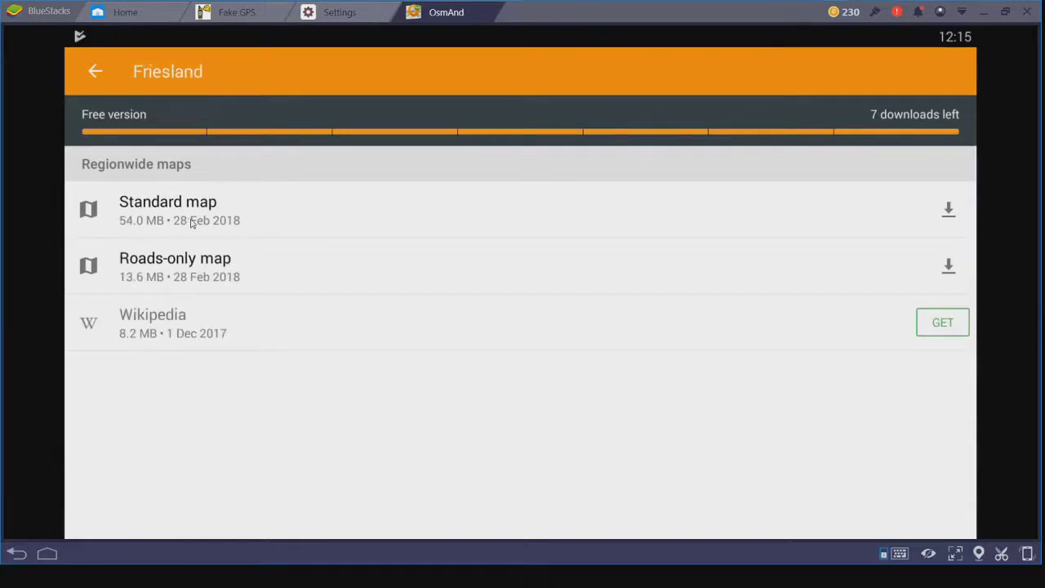
left_click(949, 211)
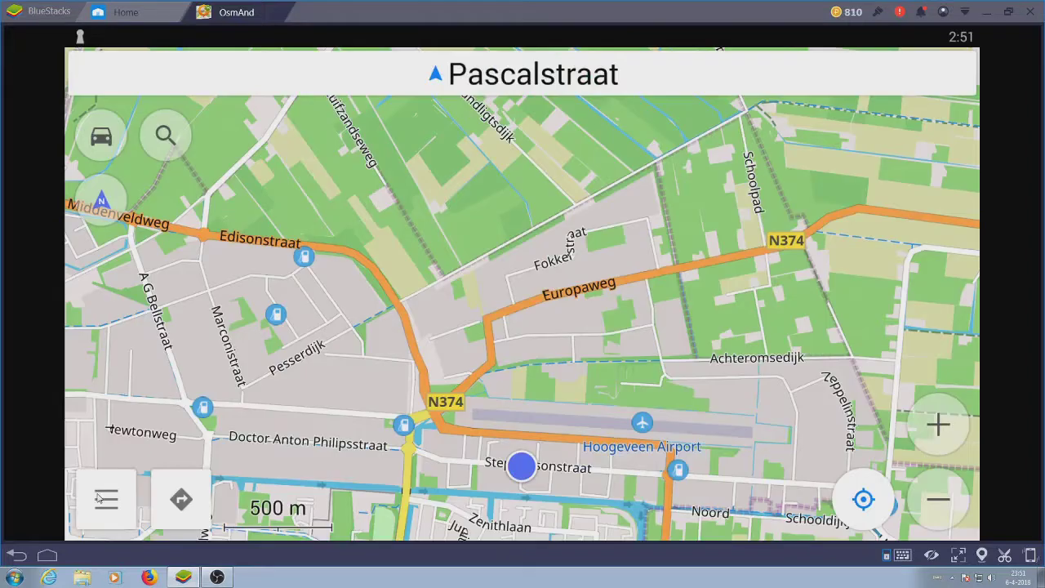
Step: Turn on Access from map in the dashboard configuration and apply the change
left_click(101, 499)
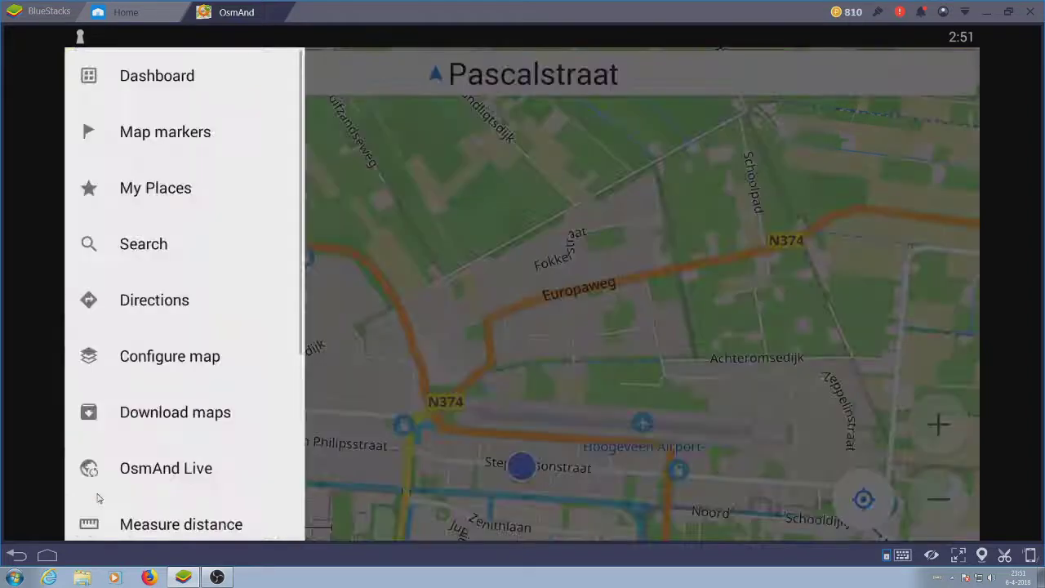
left_click(171, 75)
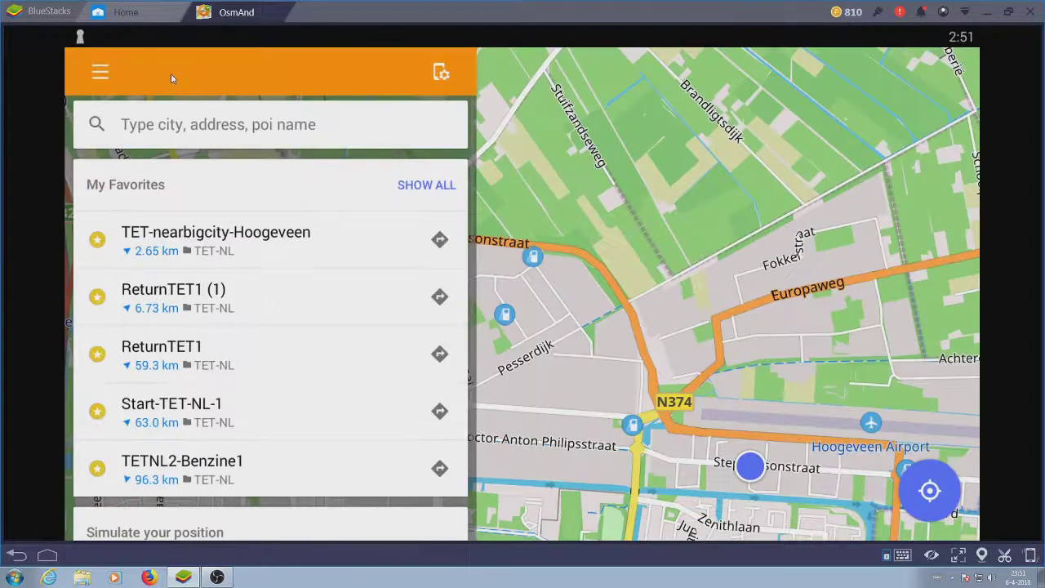
left_click(438, 73)
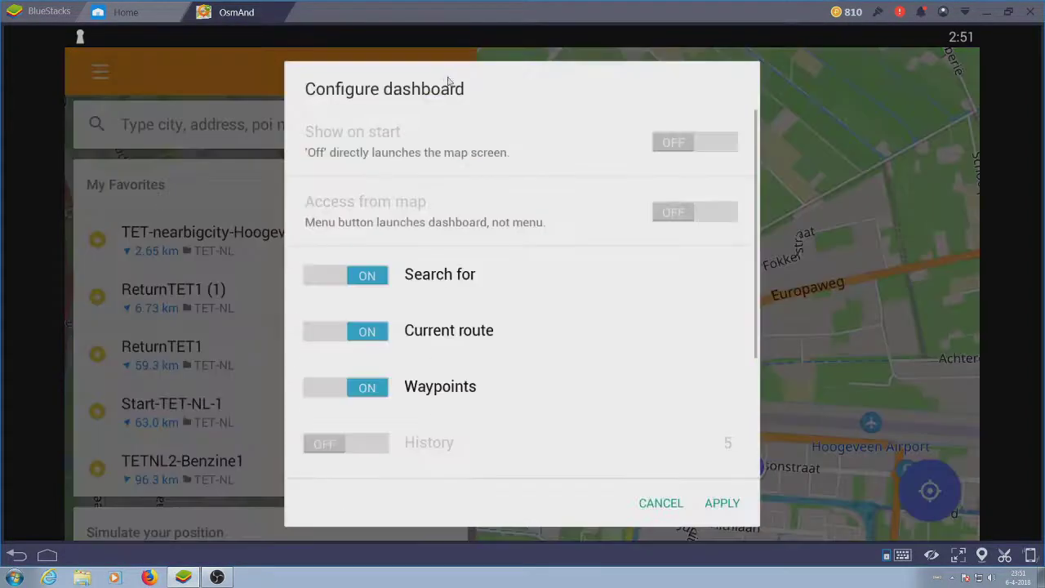
left_click(708, 214)
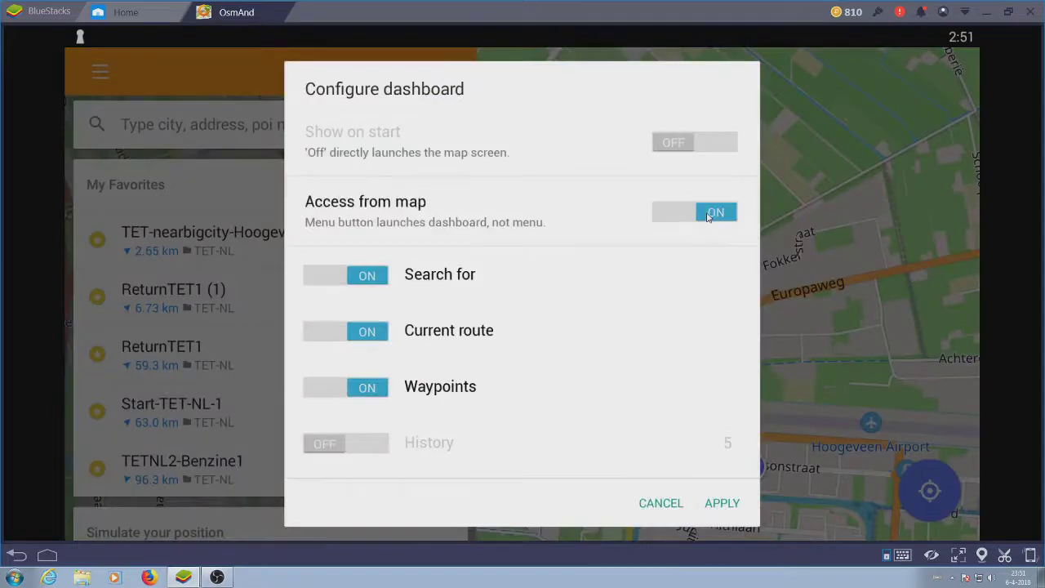
left_click(716, 505)
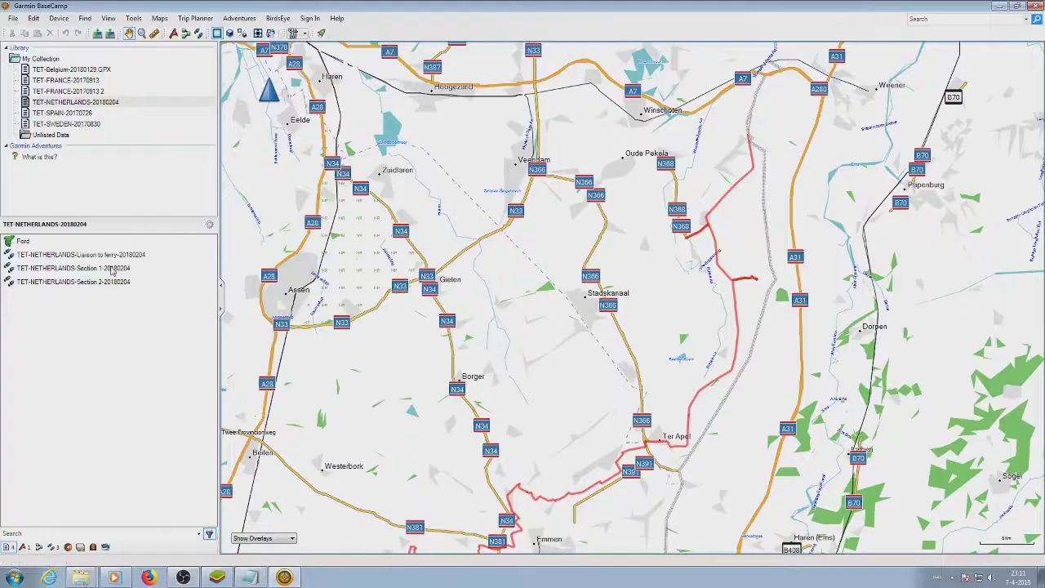
Step: Switch to Garmin BaseCamp, select the TET-NETHERLANDS-Section 1-20180204 track and place a waypoint at its northern end
left_click(113, 269)
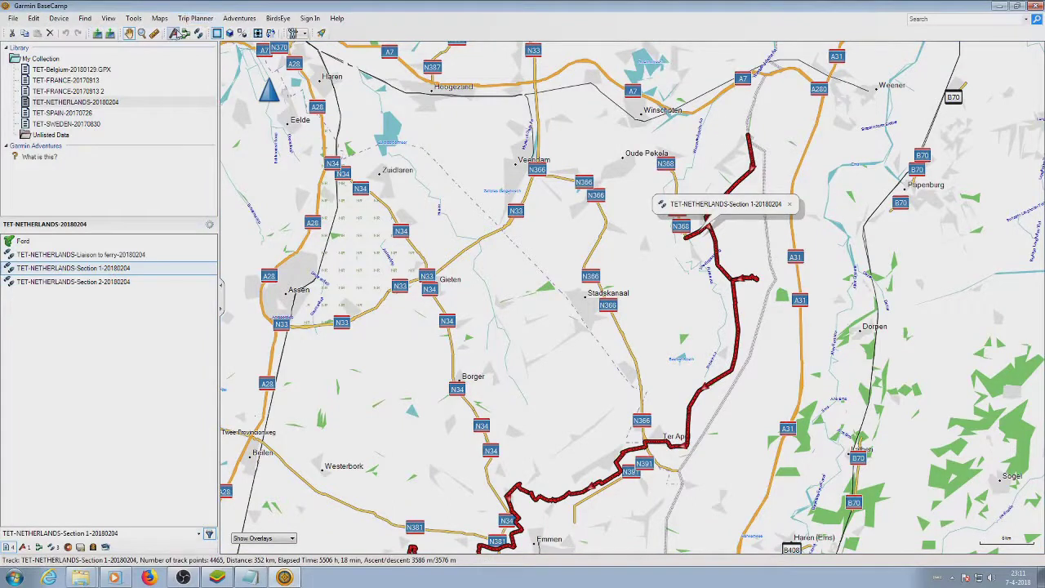
left_click(174, 32)
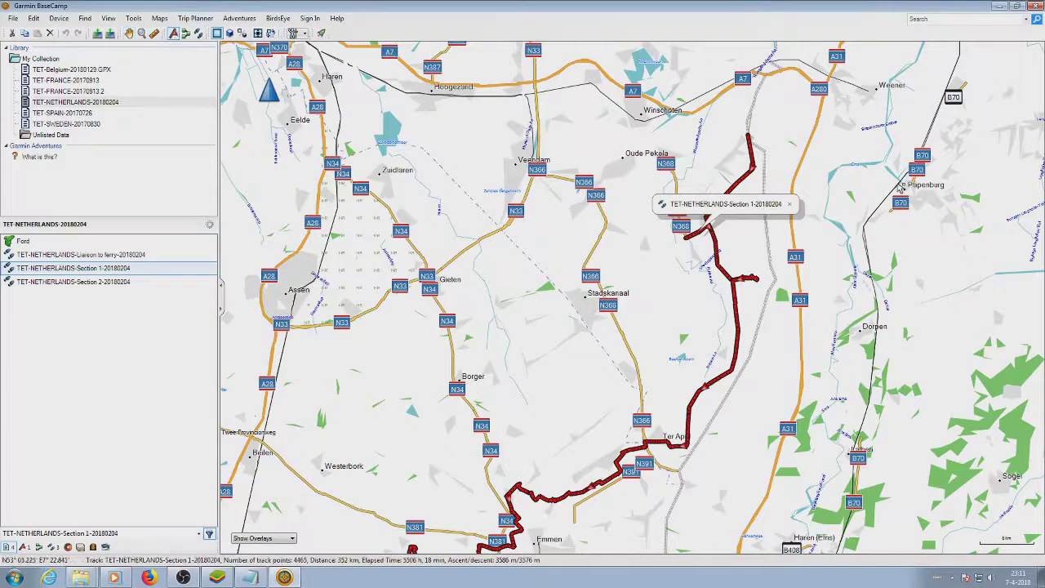
left_click(748, 137)
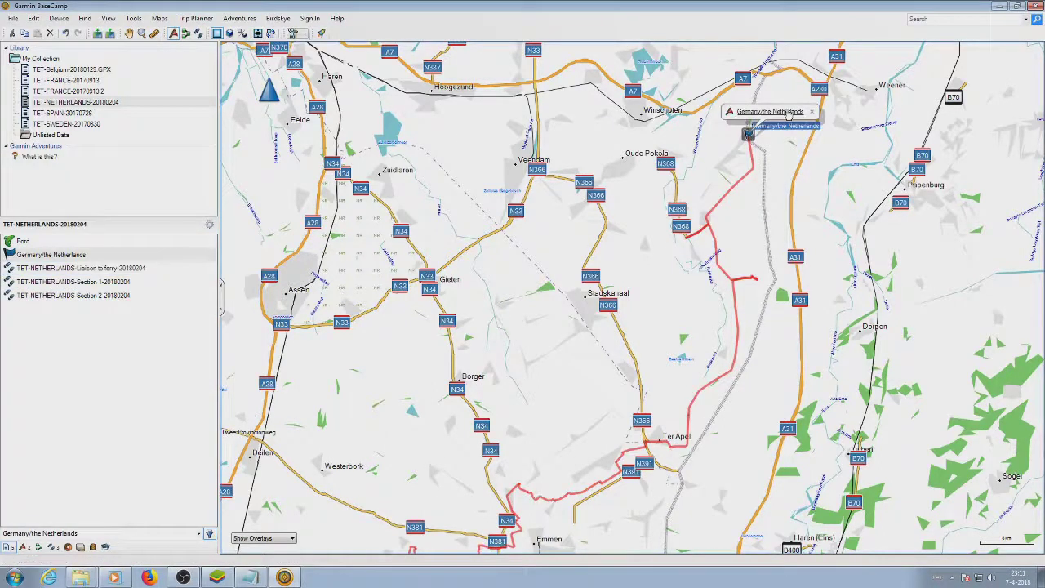
Step: Rename the waypoint at the track's northern end as Start-TETNL-1
left_click(730, 111)
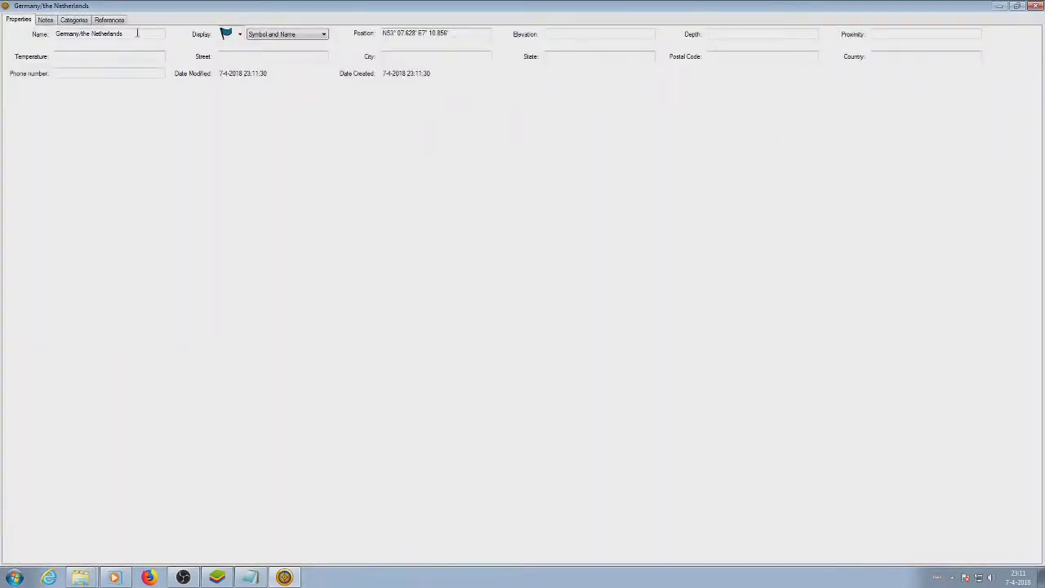
left_click_drag(137, 32, 2, 27)
type("Start")
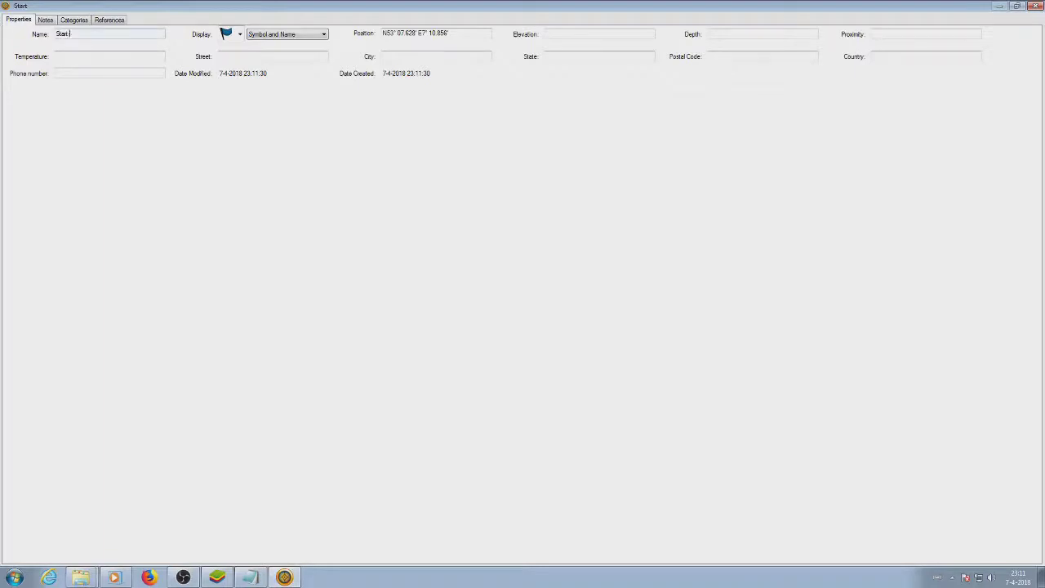
type("-TETNL-1")
key("Escape")
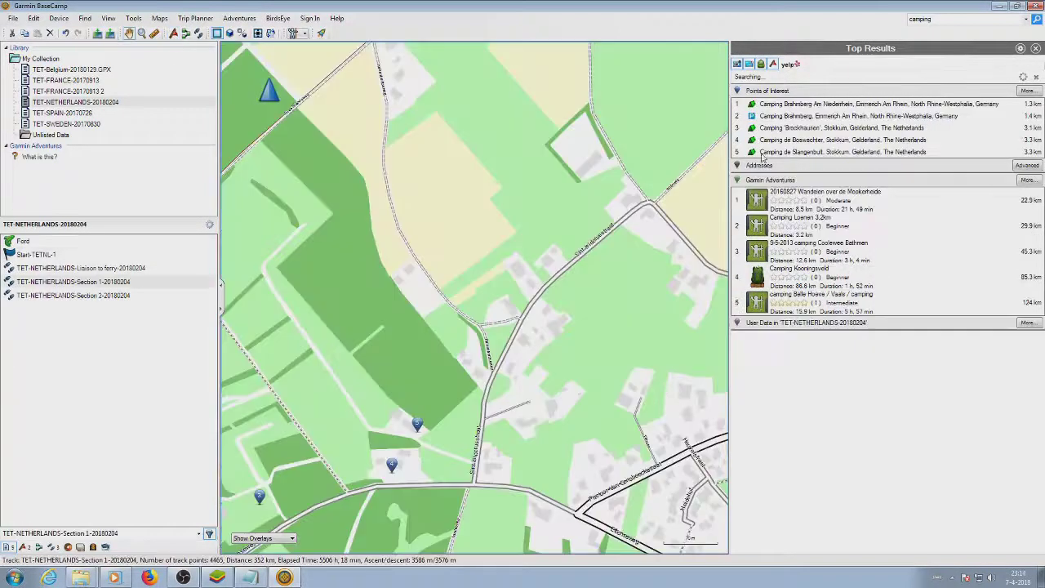
Step: Create waypoints from the Camping de Slangenbult campsite and the Binnenmars fuel station in Beerzerveld
key("Delete")
left_click(791, 154)
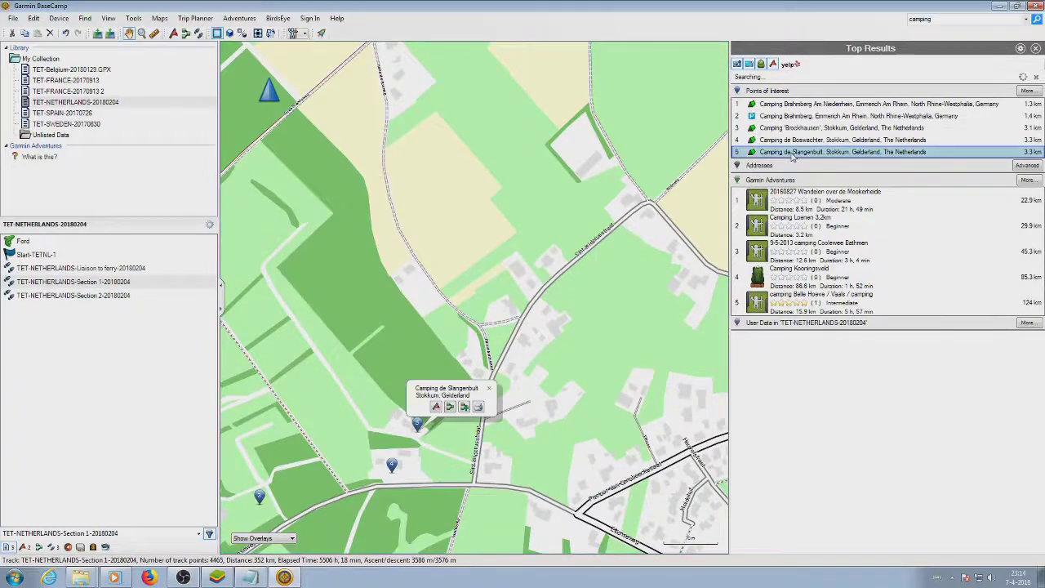
left_click(442, 409)
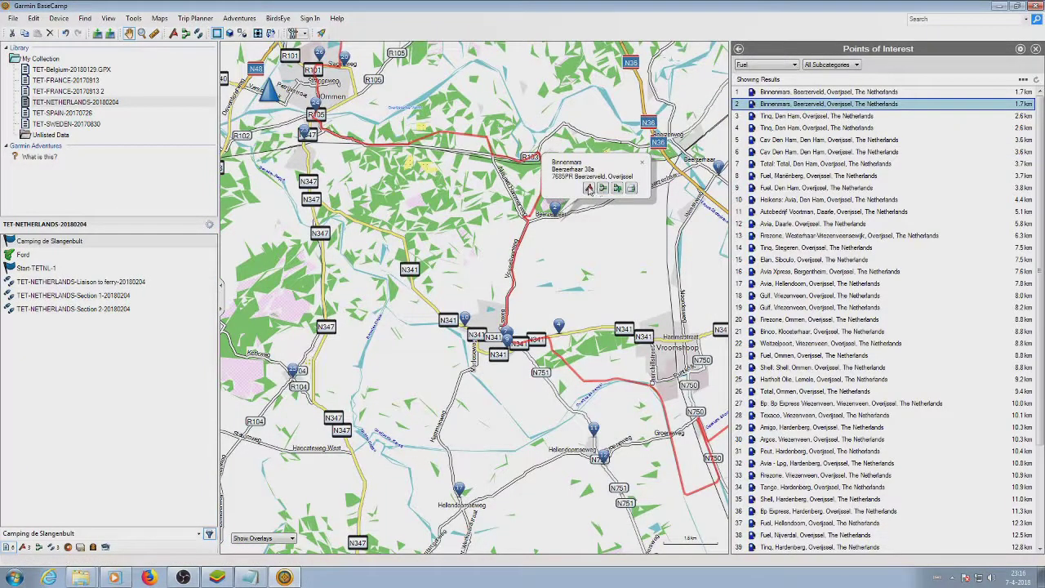
left_click(589, 189)
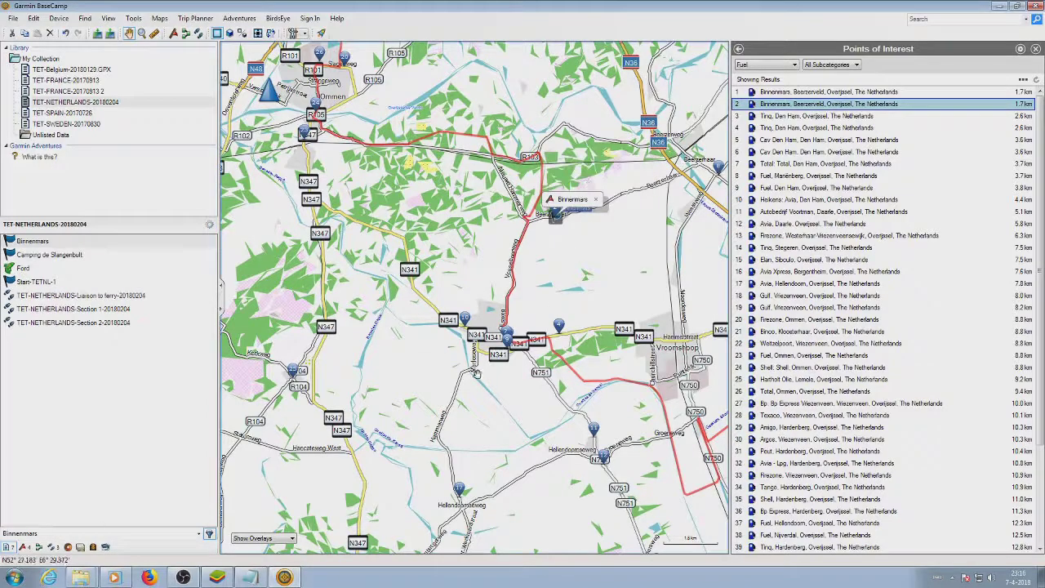
scroll(504, 343, "up", 1)
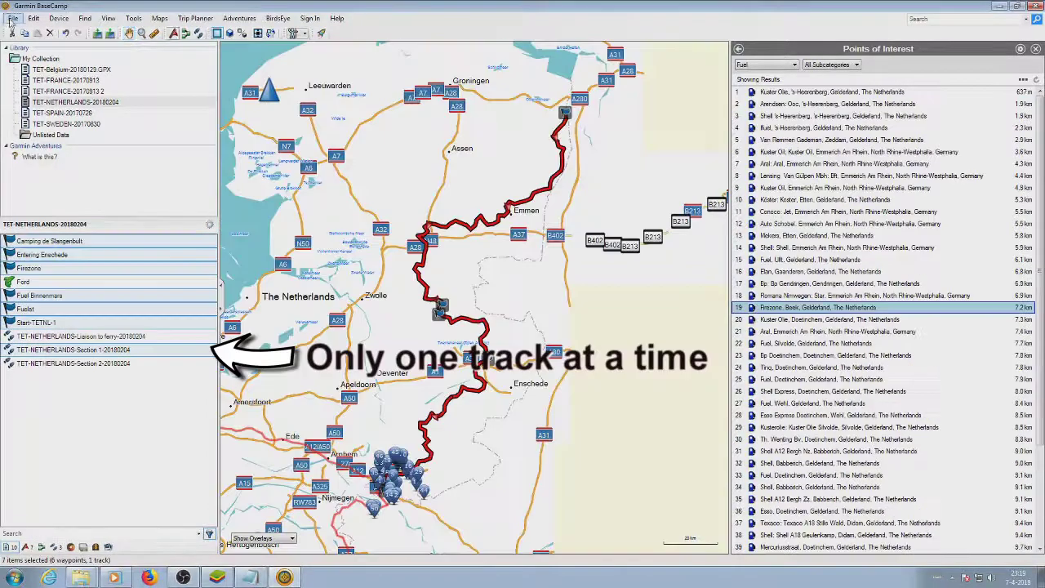
Step: Export the selected waypoints and Section 1 track as TET-NL-1.gpx, and start a separate export of only the waypoints
left_click(13, 18)
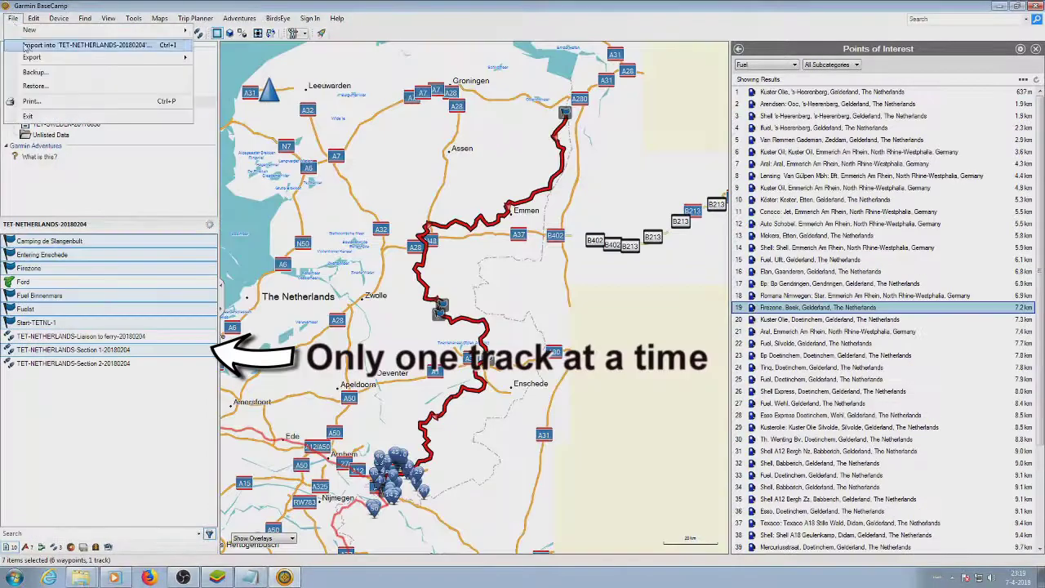
mouse_move(95, 58)
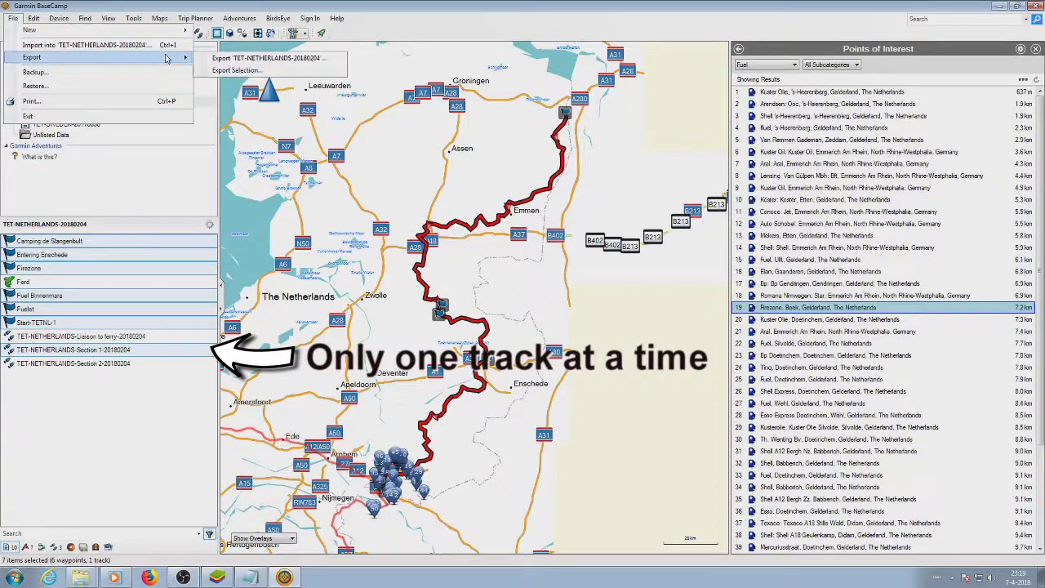
left_click(260, 73)
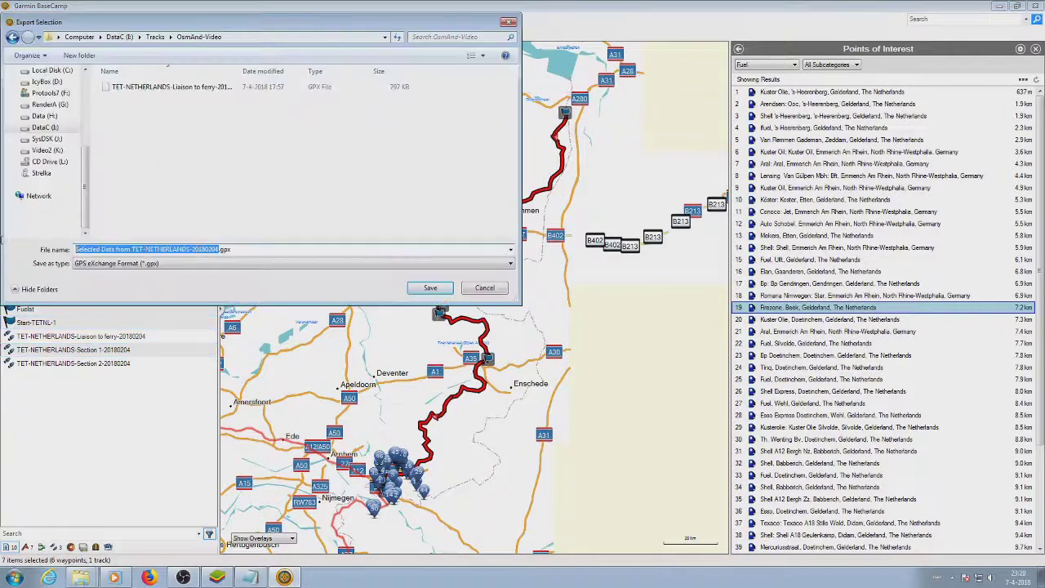
type("TET-NL-1.gpx")
left_click(430, 287)
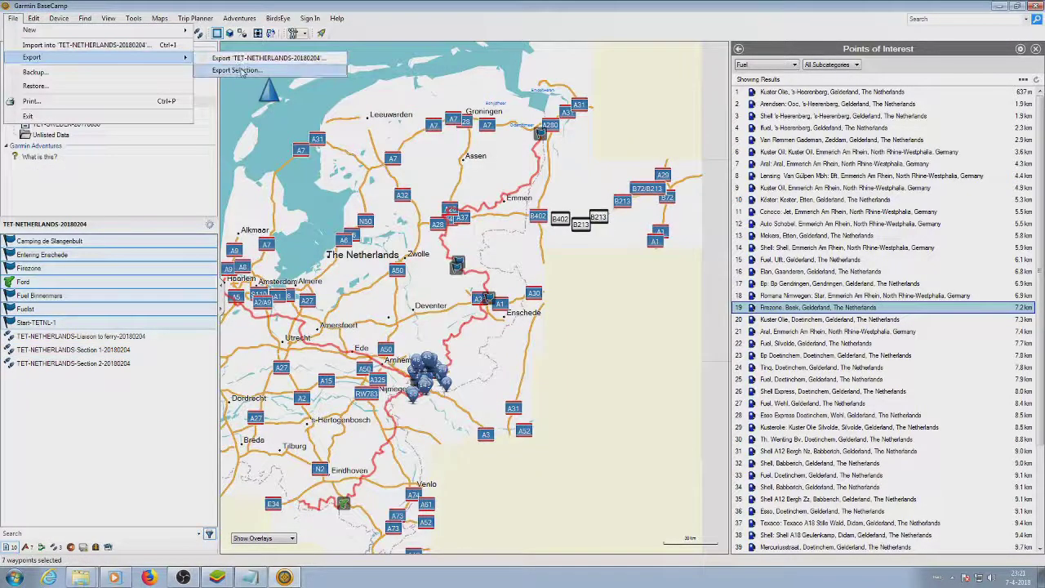
left_click(245, 72)
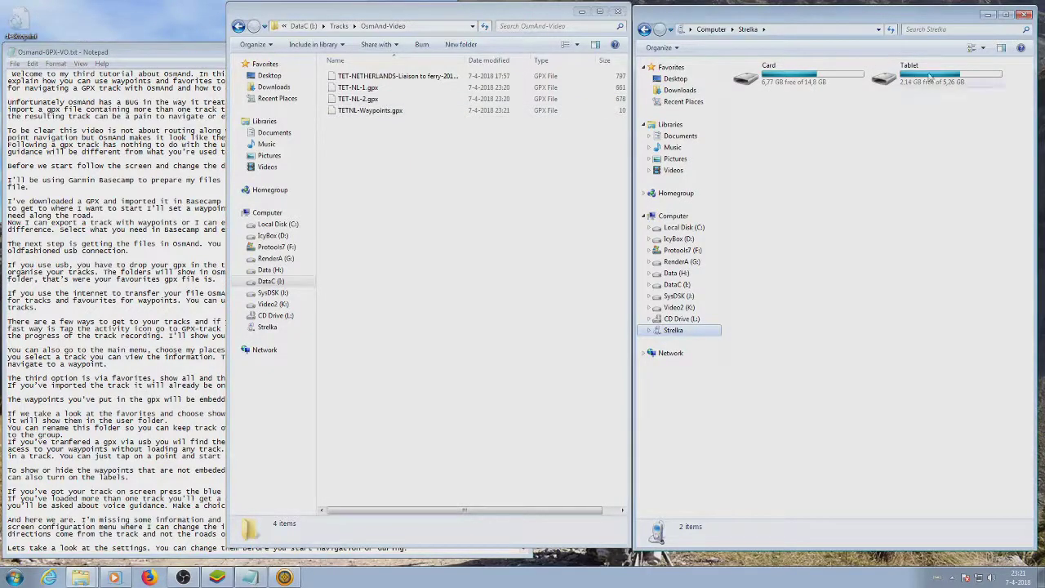
Step: Switch to the file explorer and open Card/Android/data/net.osmand.plus/files/tracks on the Strelka device
double_click(774, 75)
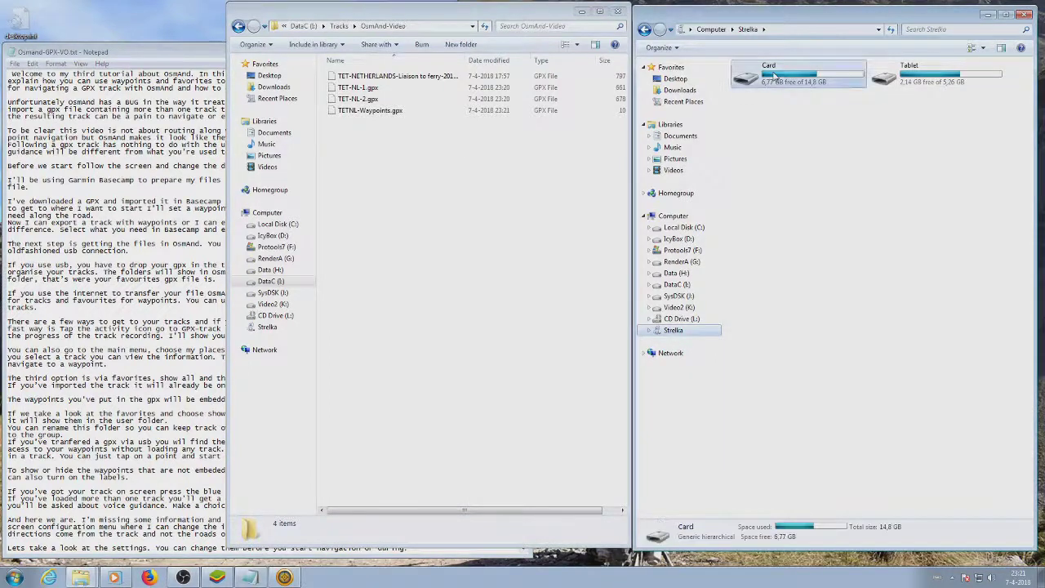
double_click(782, 75)
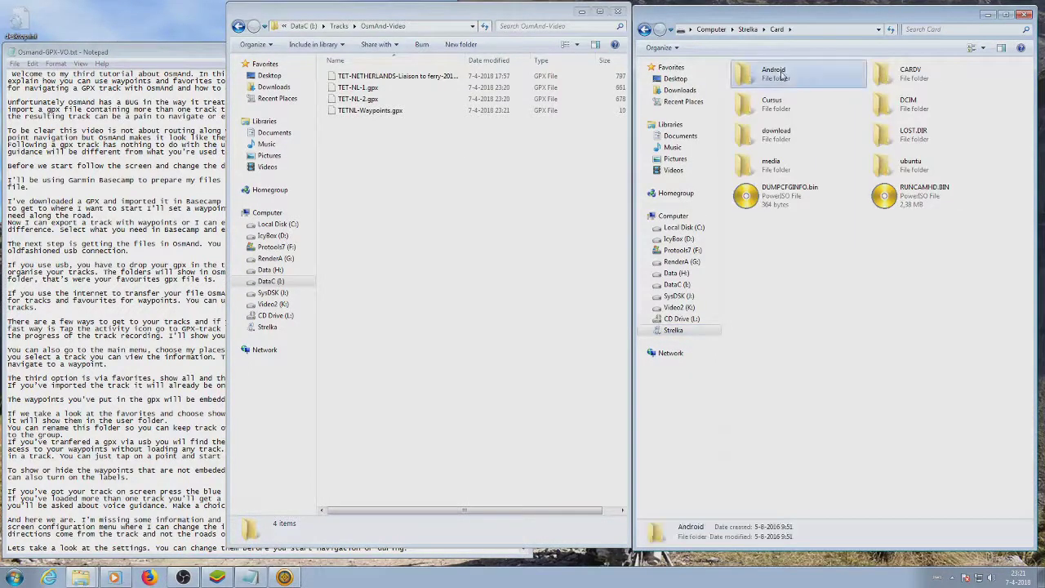
double_click(781, 75)
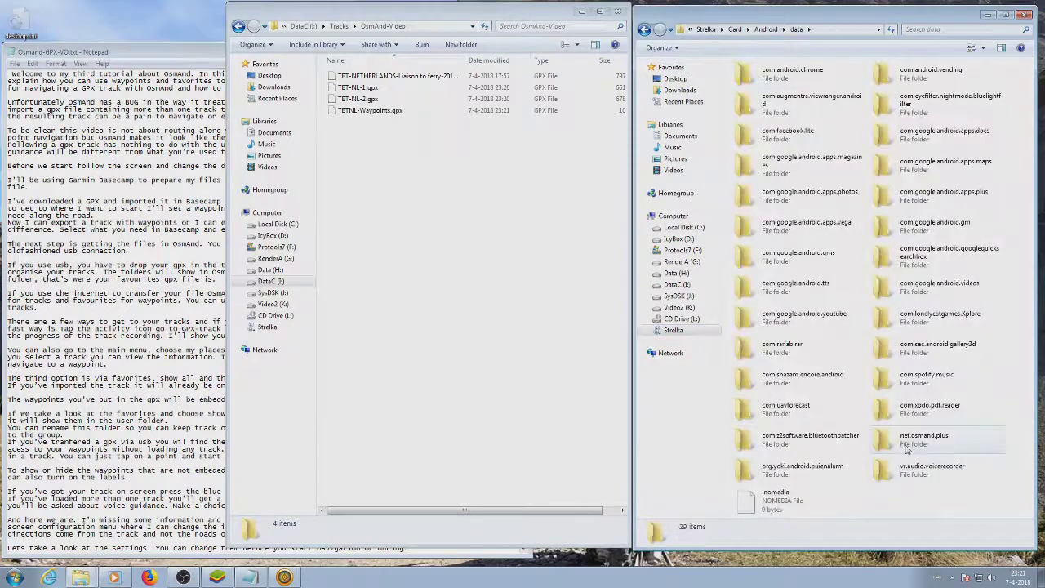
double_click(901, 442)
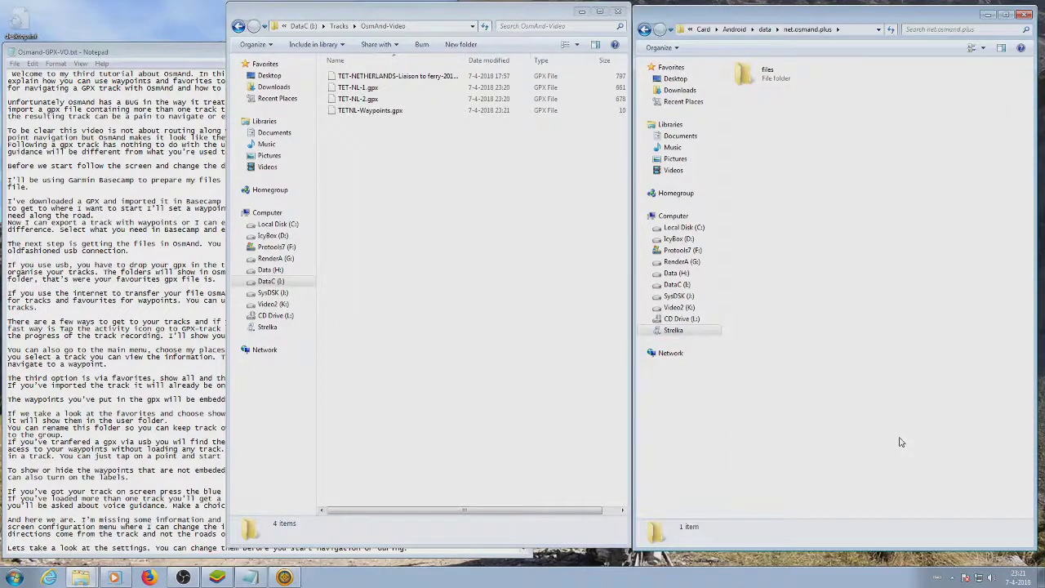
double_click(765, 74)
double_click(768, 136)
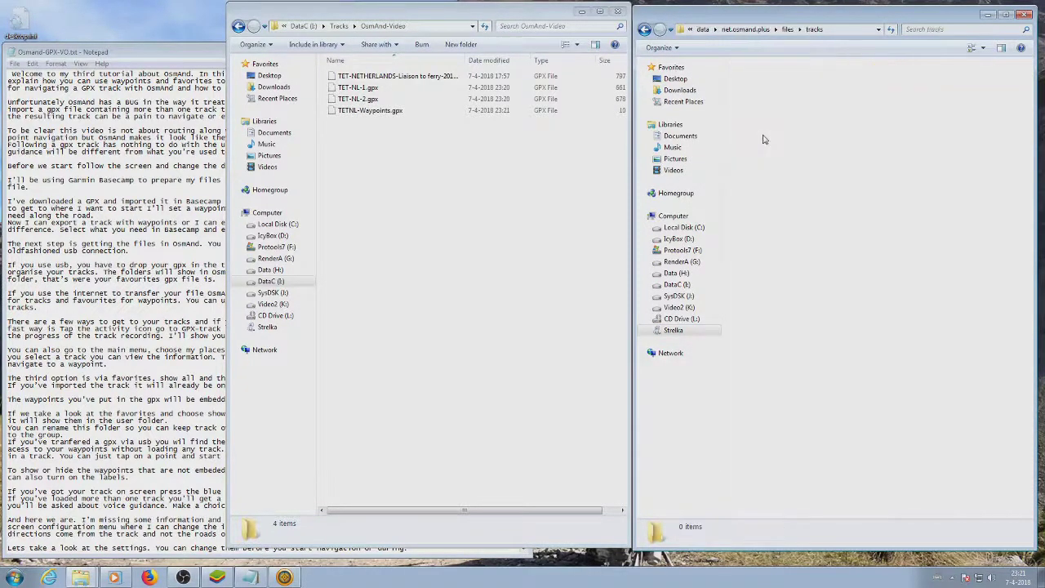
Step: Create a folder named TET-NL in the device's tracks folder and open it
right_click(754, 92)
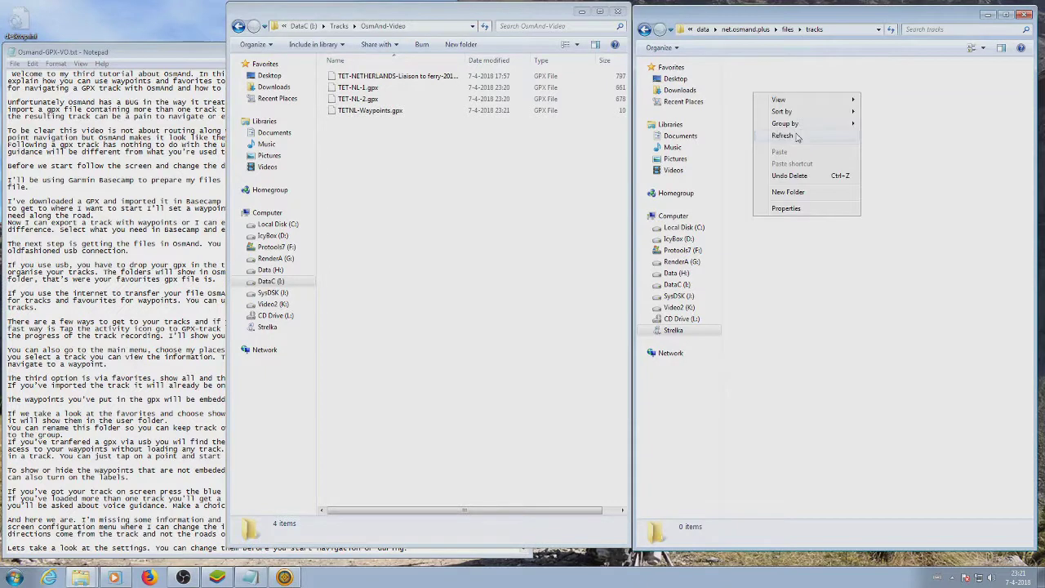
left_click(788, 192)
type("TET-N")
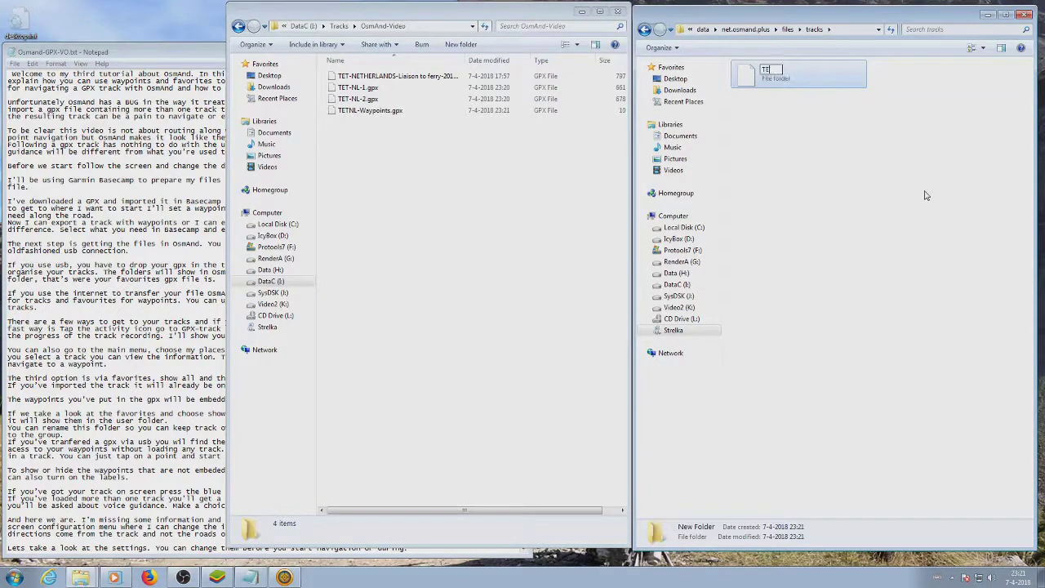
type("L")
key("Return")
key("Return")
Step: Copy TET-NL-1.gpx and TET-NL-2.gpx into the device's TET-NL folder, and return to the parent files folder
left_click(359, 99)
left_click(359, 90, "shift")
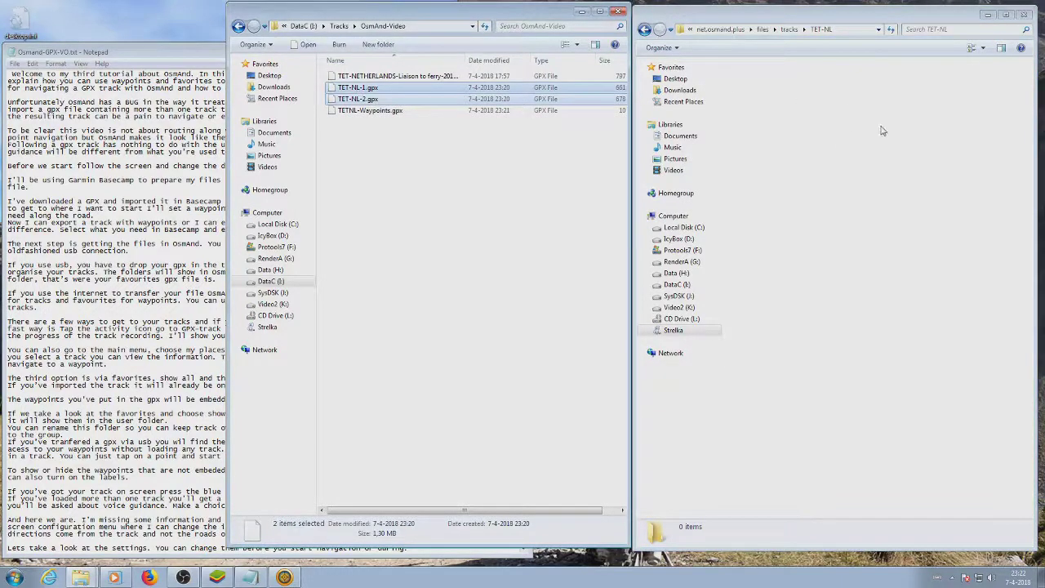
key("ctrl+v")
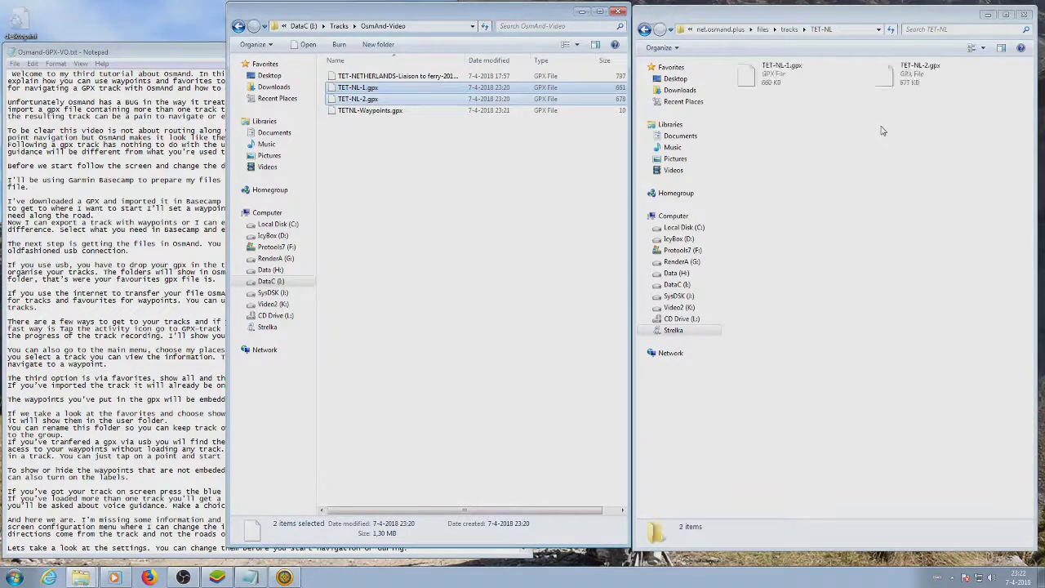
left_click(791, 29)
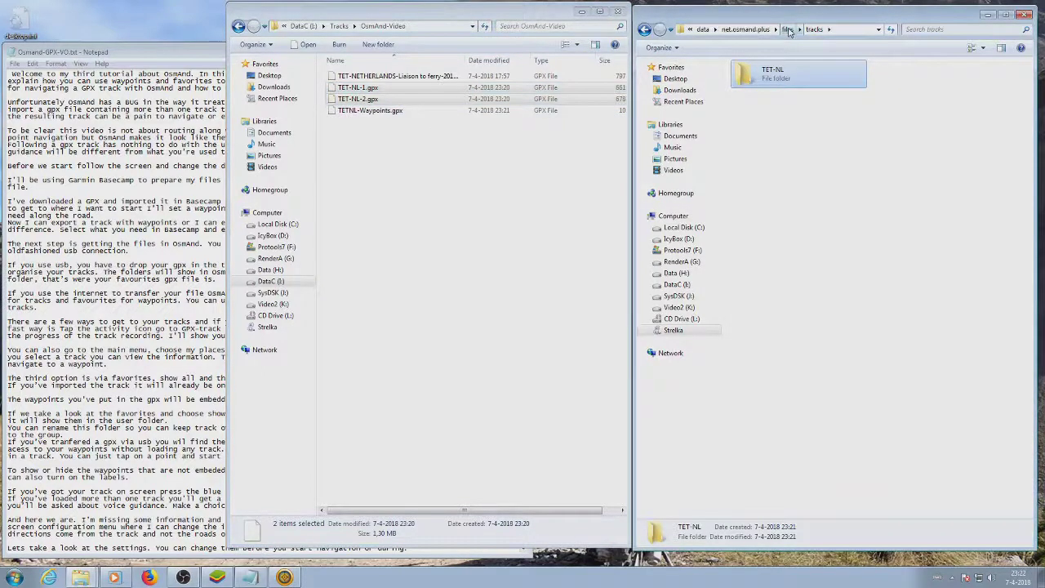
left_click(789, 30)
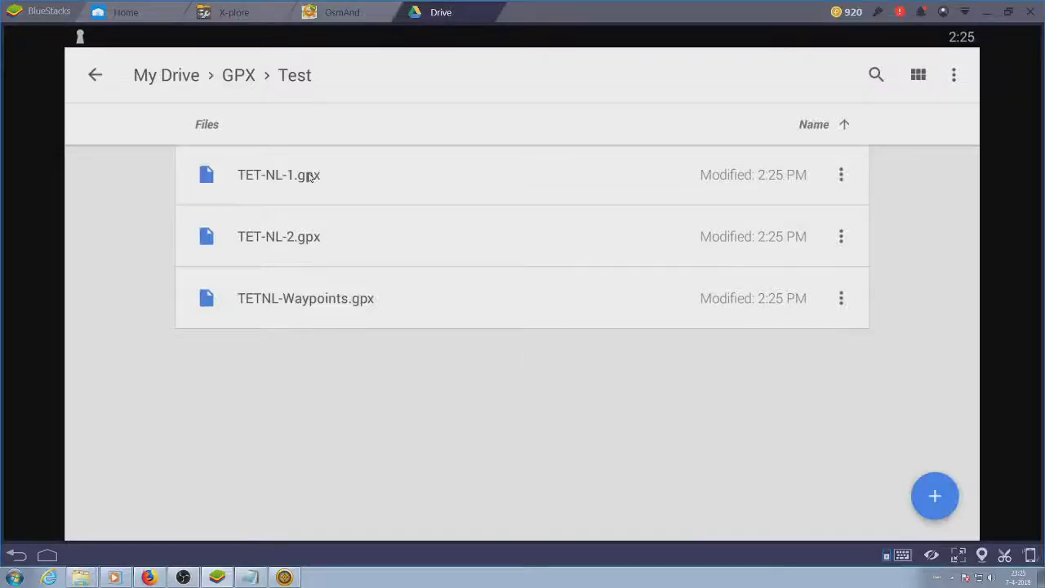
Step: From the Test folder in Drive, import TET-NL-1.gpx into OsmAnd as a GPX file and TETNL-Waypoints.gpx as Favorites
left_click(294, 176)
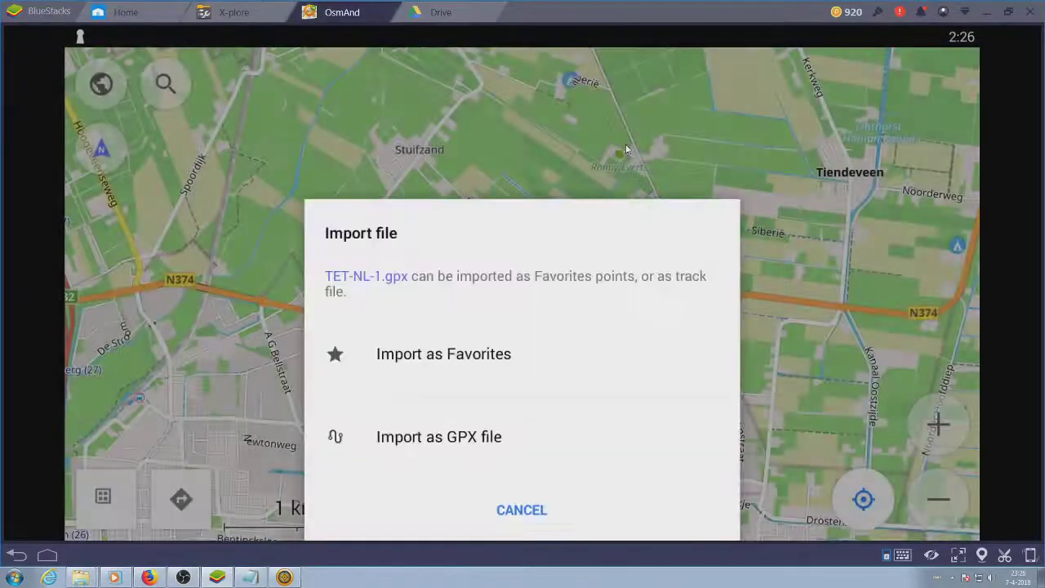
left_click(428, 442)
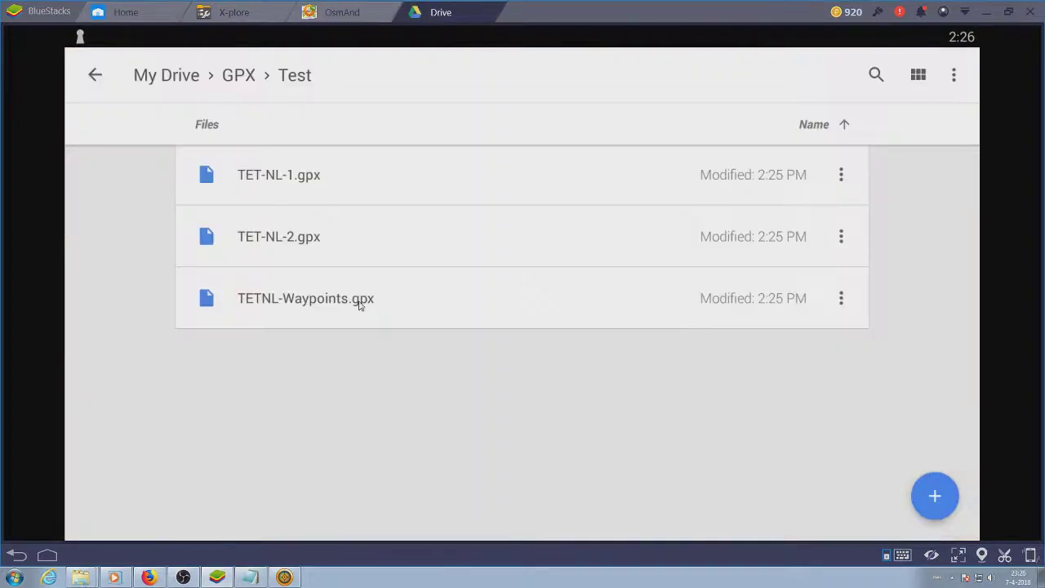
left_click(357, 303)
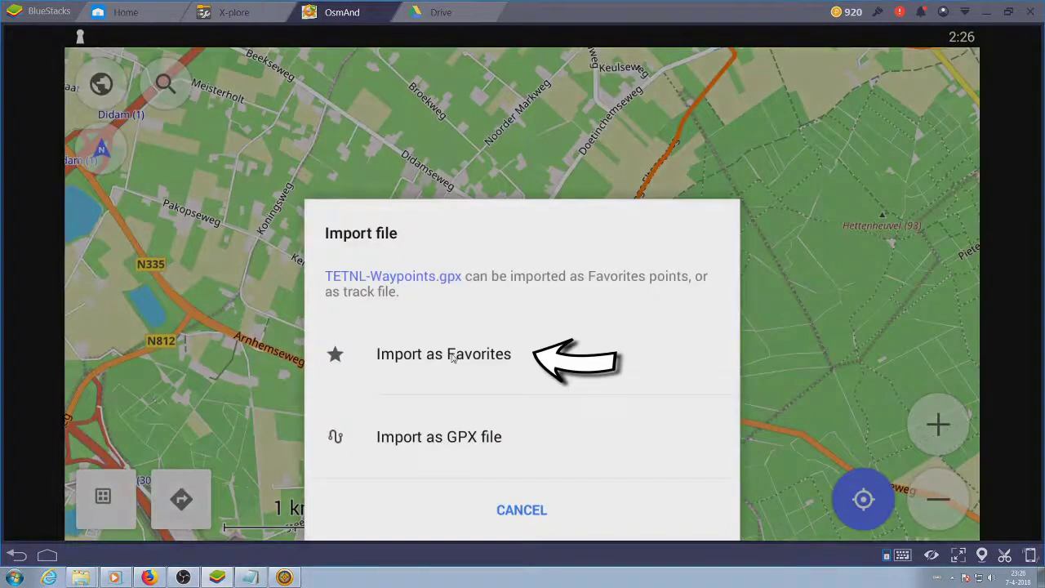
left_click(452, 356)
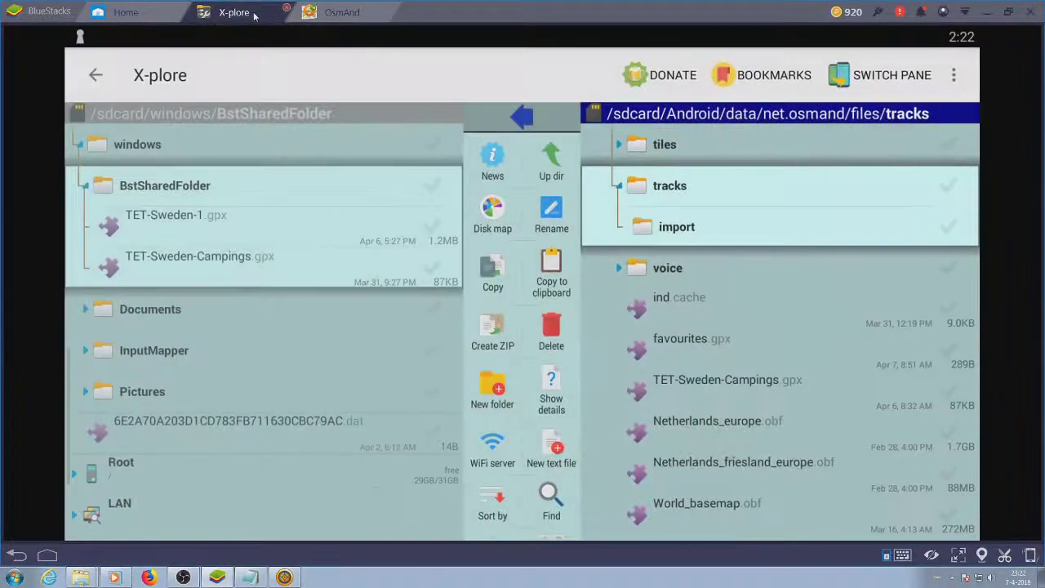
Step: In X-plore, create a folder named TETNL inside OsmAnd's tracks folder
left_click(493, 389)
type("TETNL")
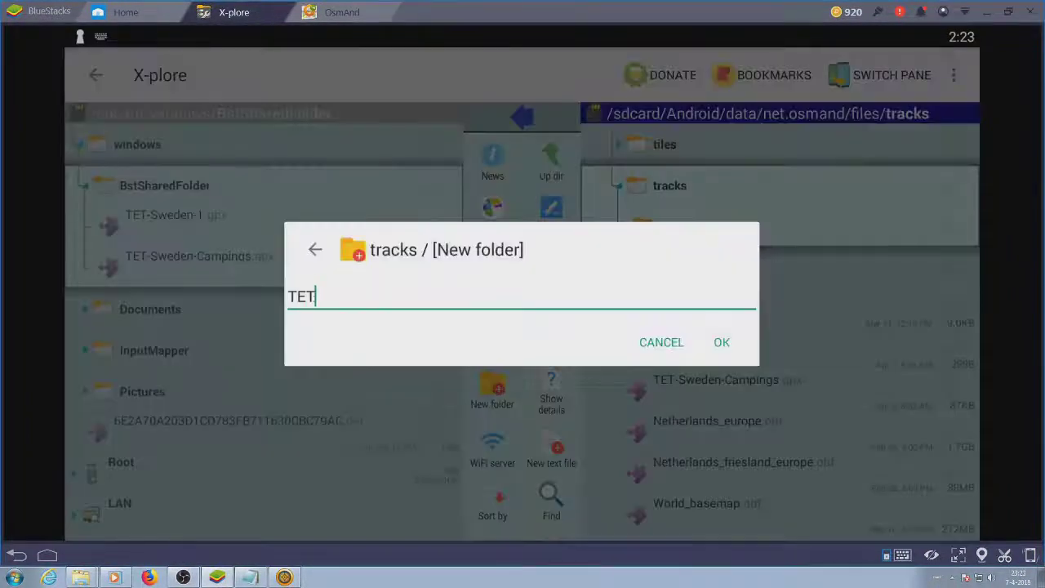
left_click(731, 347)
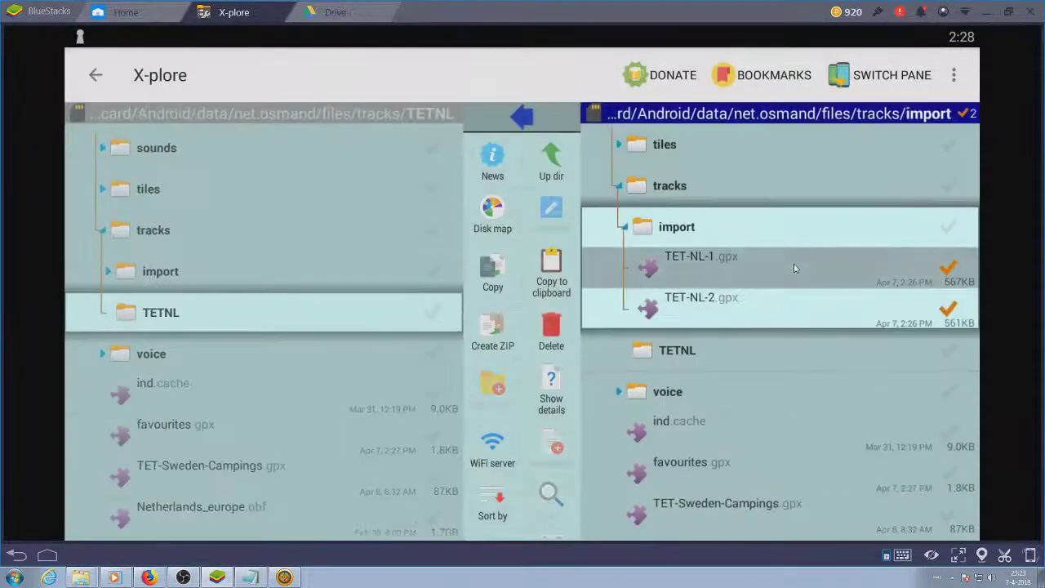
Step: Move the selected TET-NL-1.gpx and TET-NL-2.gpx from the import folder to tracks/TETNL, and select the TETNL folder
right_click(793, 269)
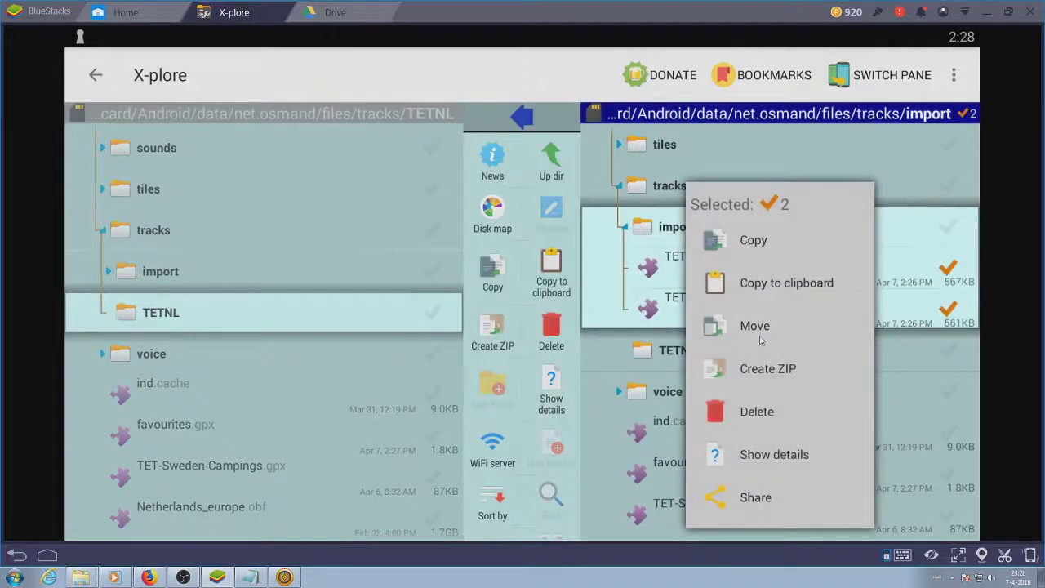
left_click(753, 327)
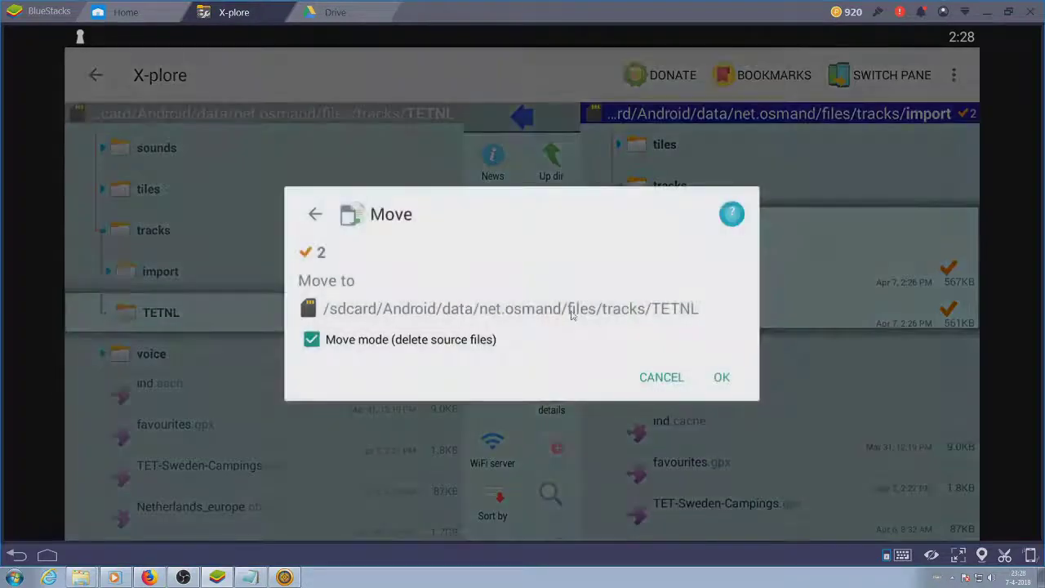
left_click(723, 378)
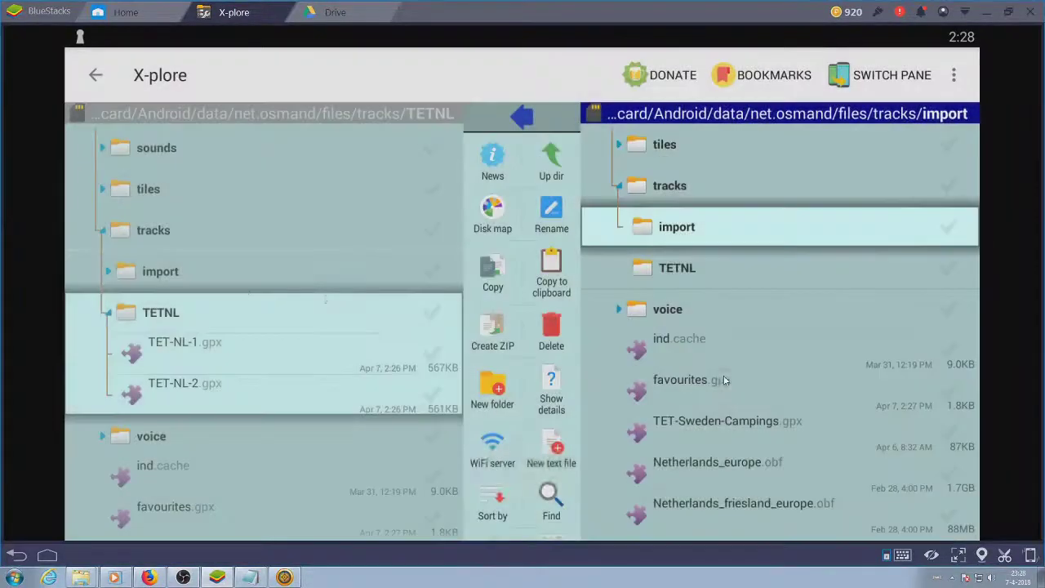
left_click(744, 276)
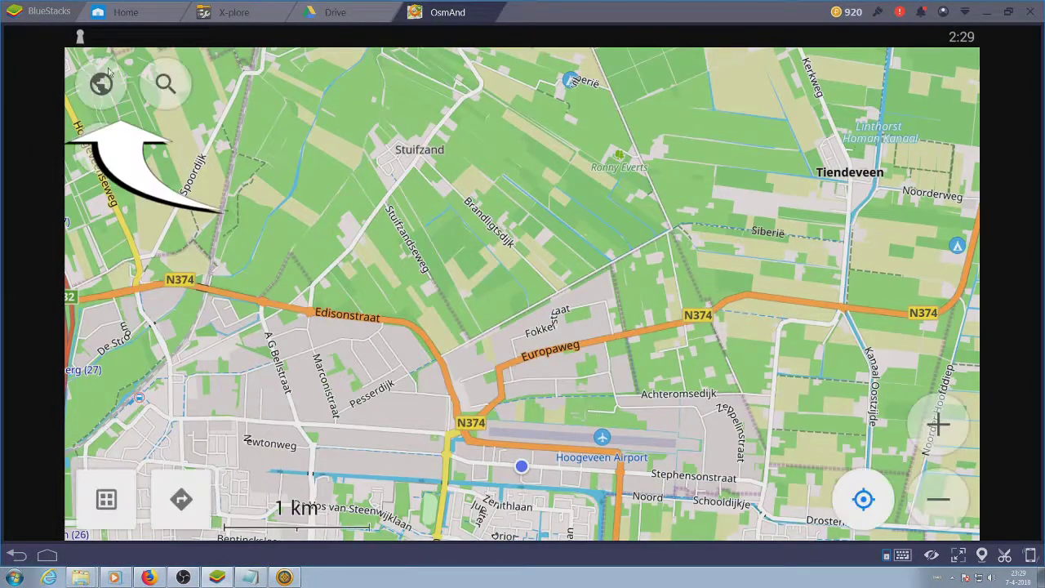
Step: Switch to OsmAnd and show the TET-NL-1 GPX track from the TETNL folder on the map
left_click(99, 85)
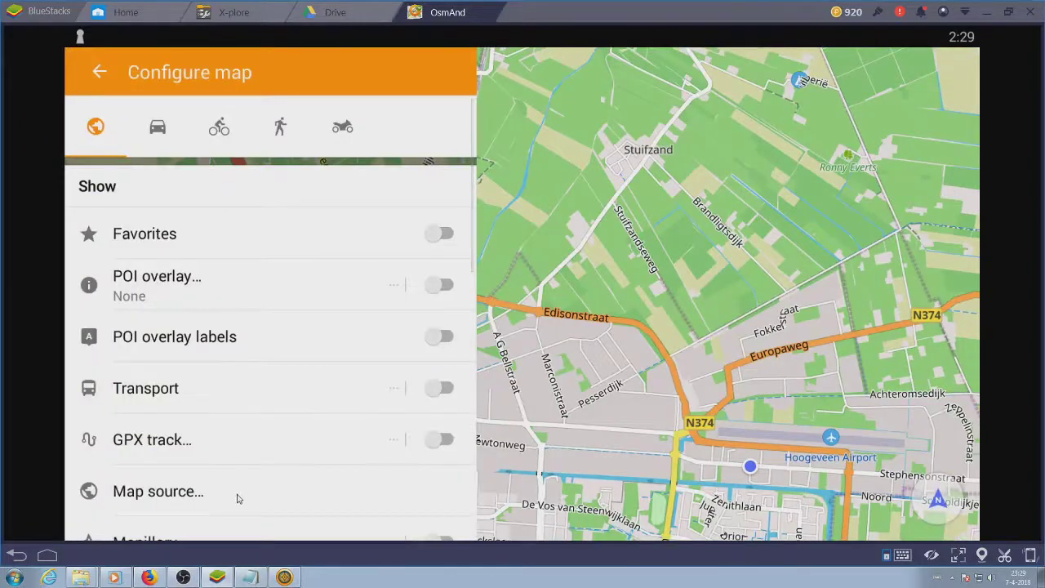
left_click(400, 442)
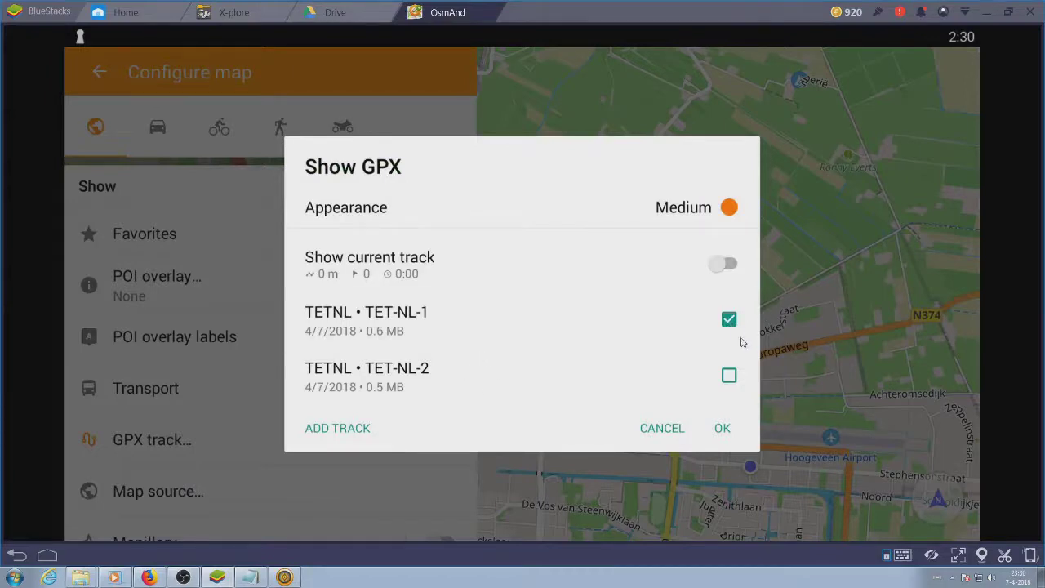
left_click(723, 429)
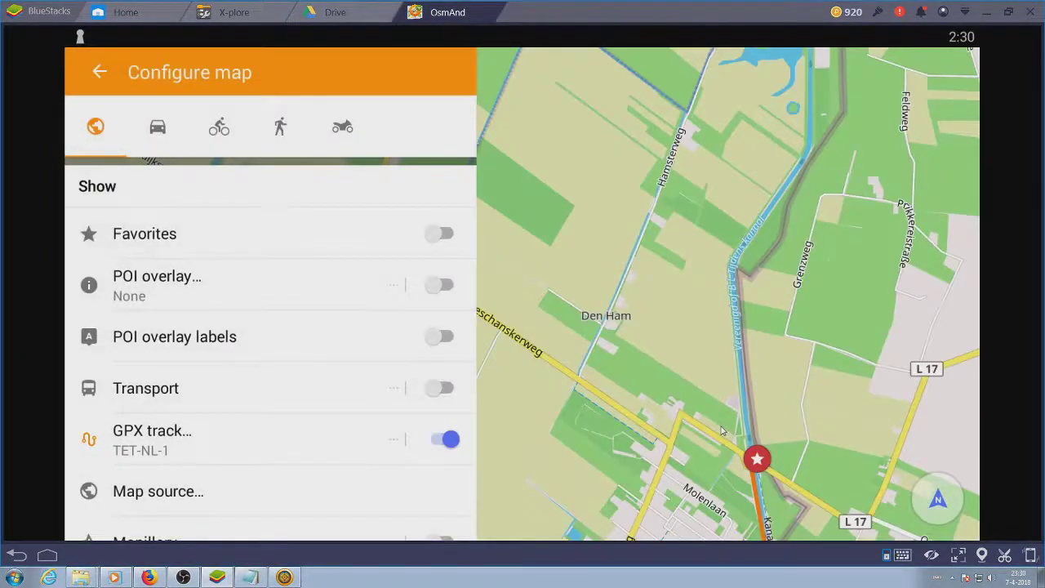
left_click(99, 72)
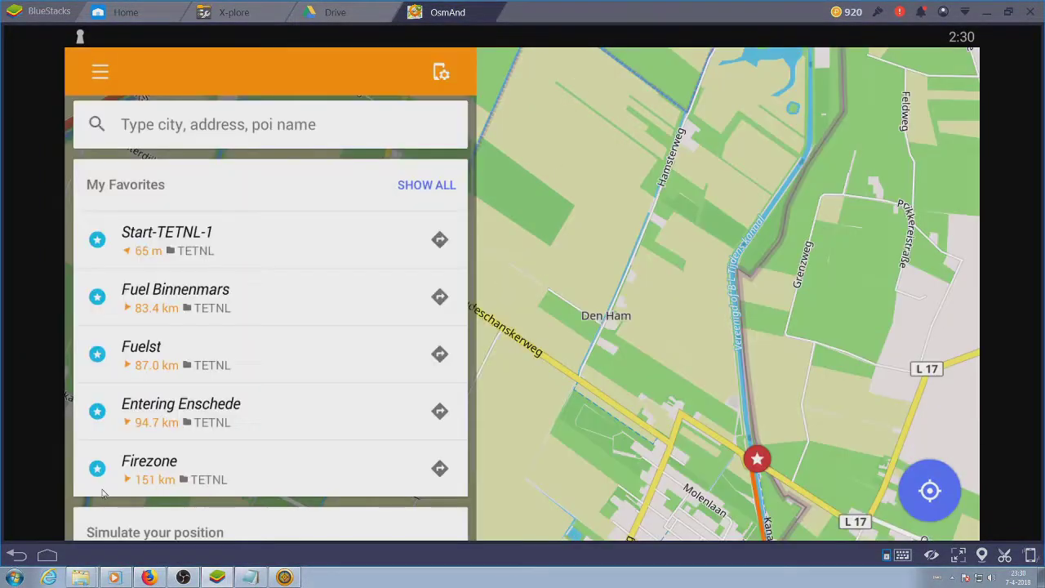
Step: Open TET-NL-1 from the TETNL folder in My Places and view its list of points
left_click(103, 82)
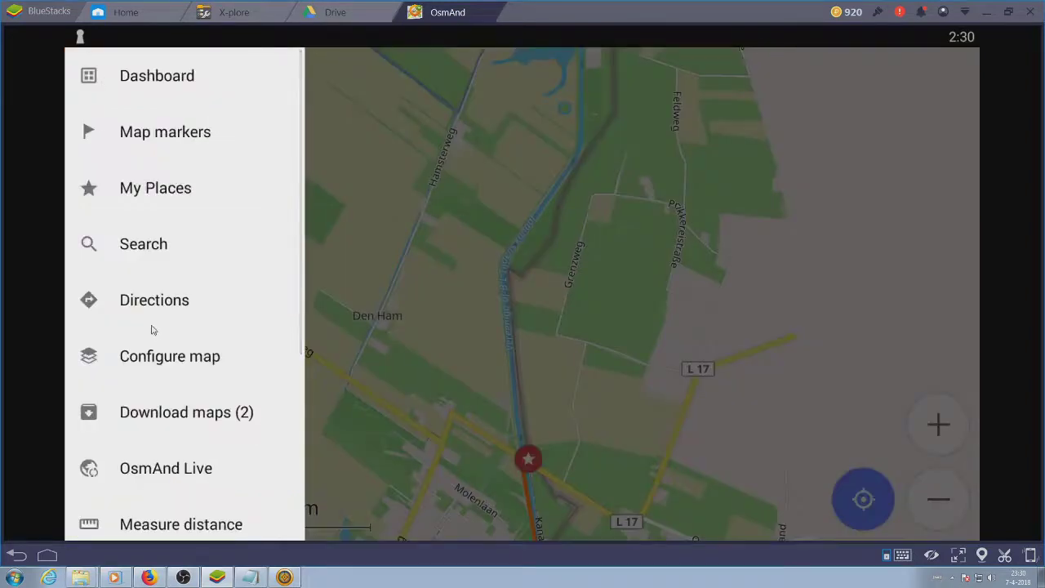
left_click(151, 192)
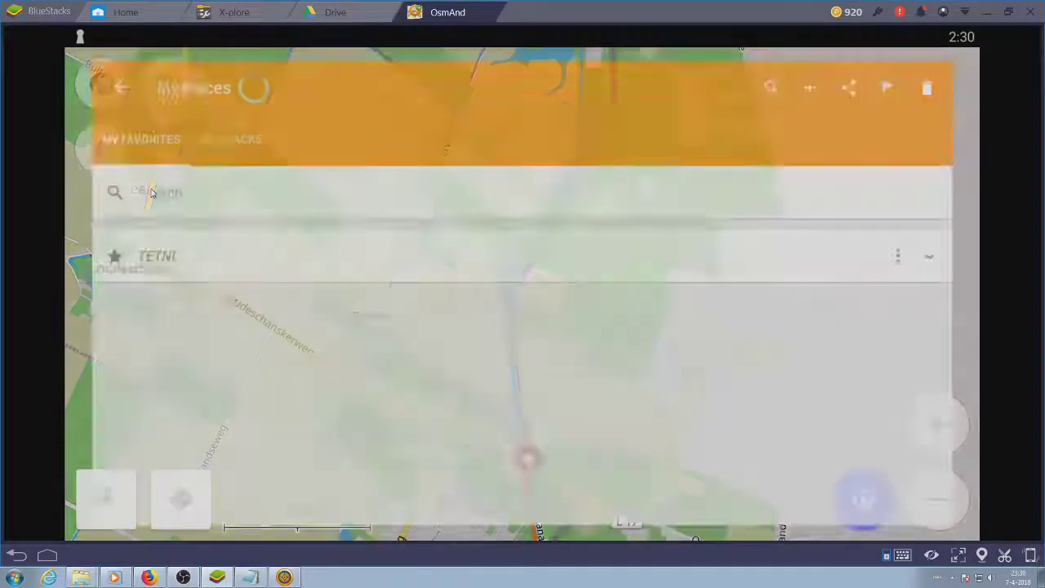
left_click(212, 133)
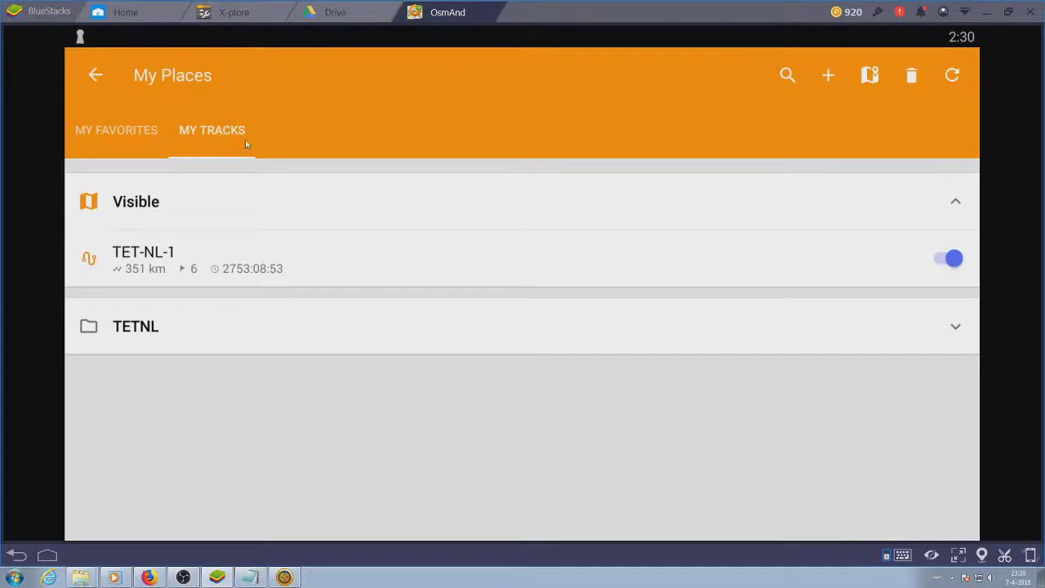
left_click(959, 328)
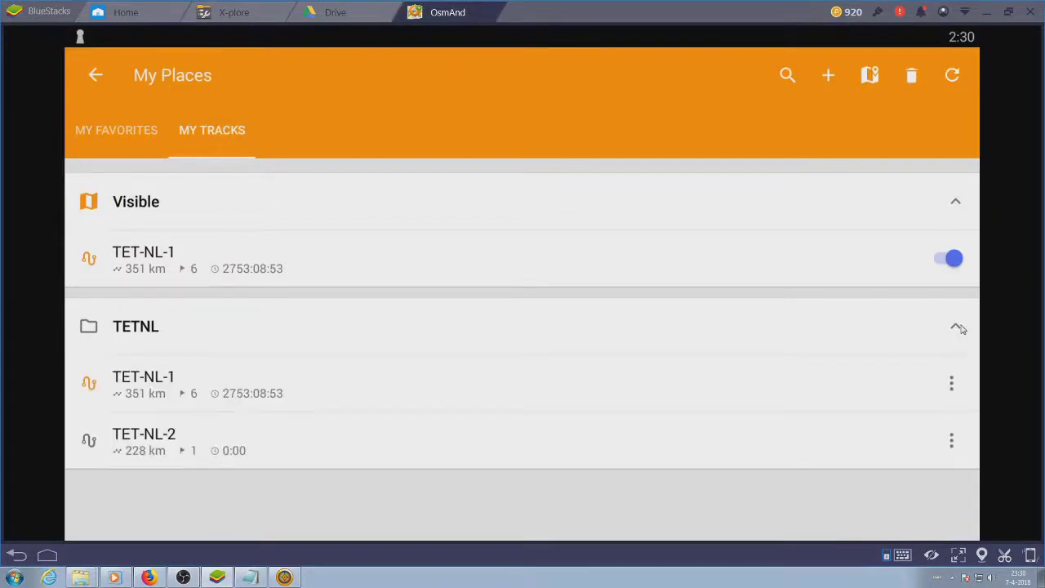
left_click(197, 386)
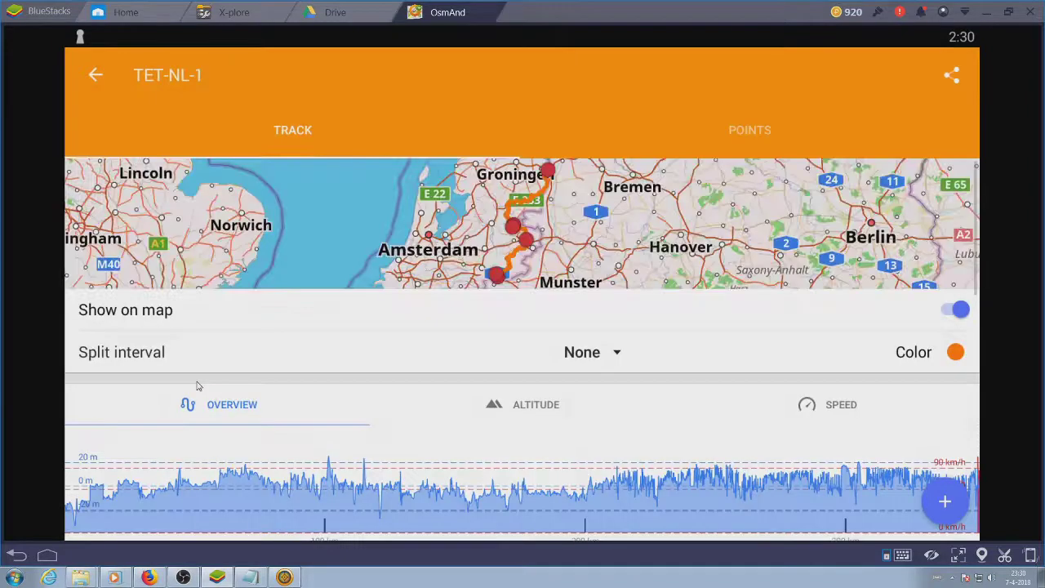
left_click(754, 135)
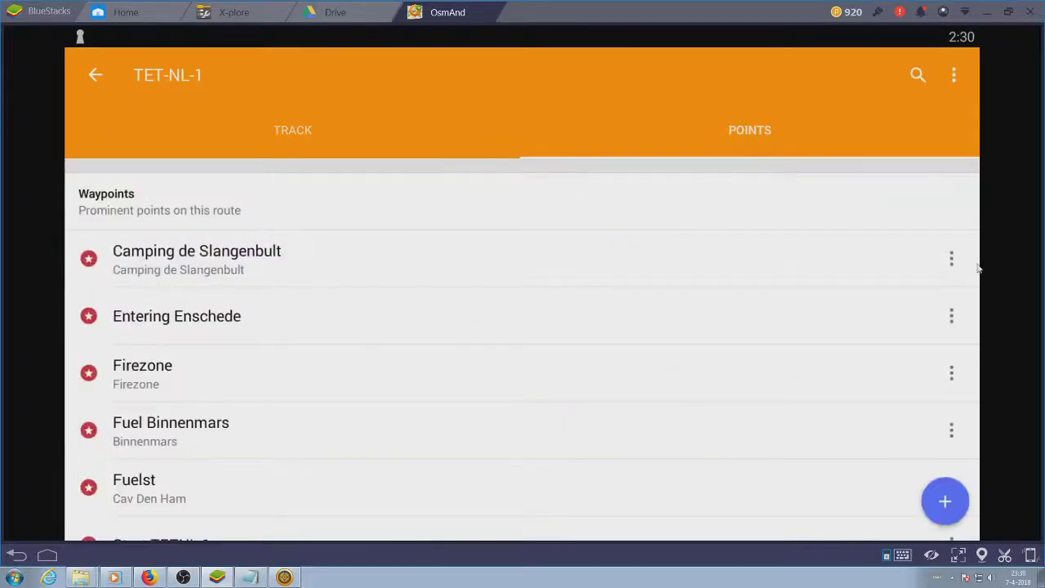
Step: Start navigation by car from My Position to the Camping de Slangenbult waypoint
left_click(237, 259)
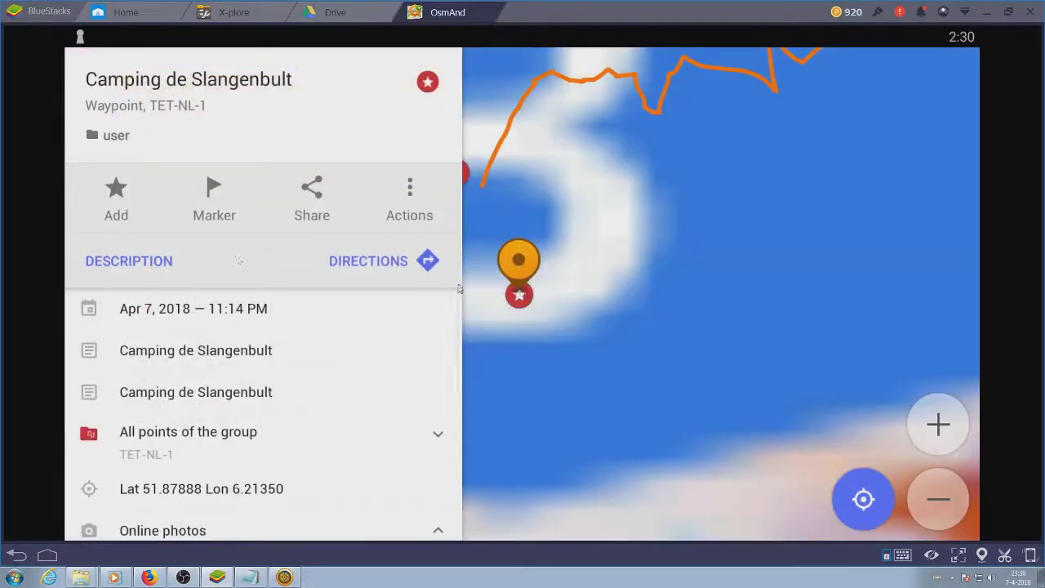
left_click(428, 262)
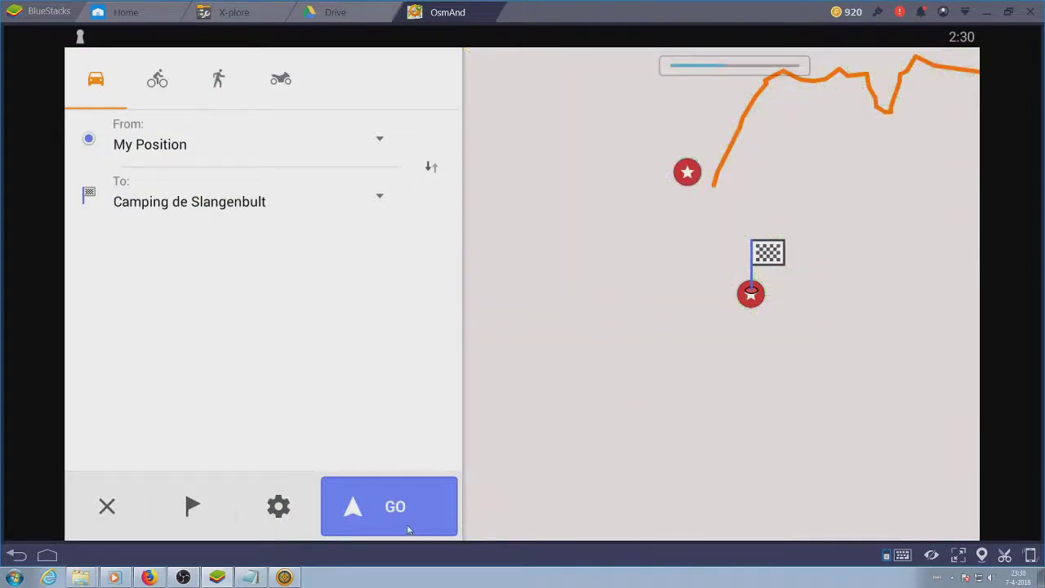
left_click(409, 530)
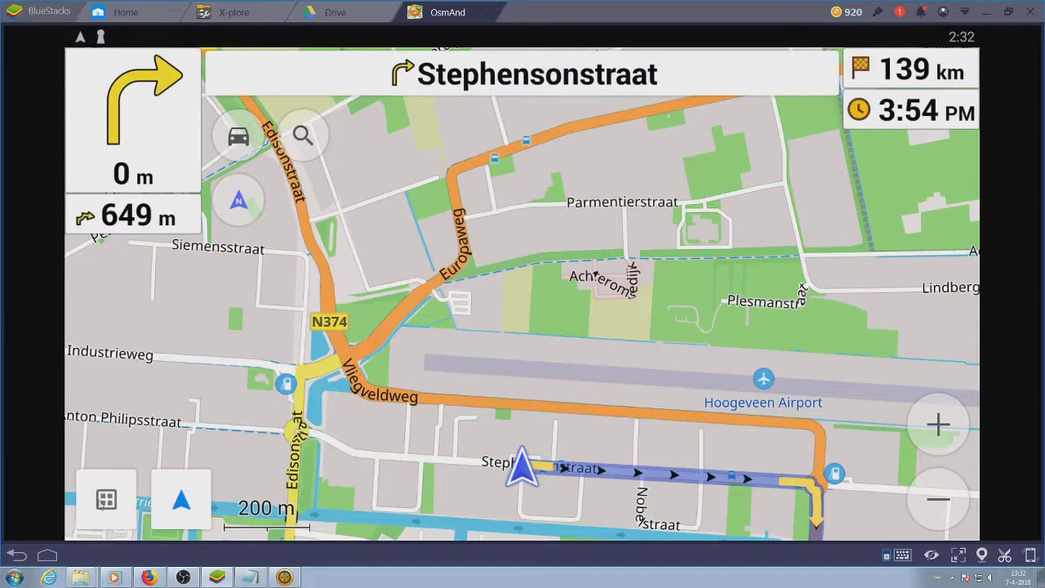
Step: Open the full track list in My Places from the dashboard to view the tracks, and leave it again
left_click(104, 501)
left_click_drag(303, 495, 300, 153)
left_click(437, 170)
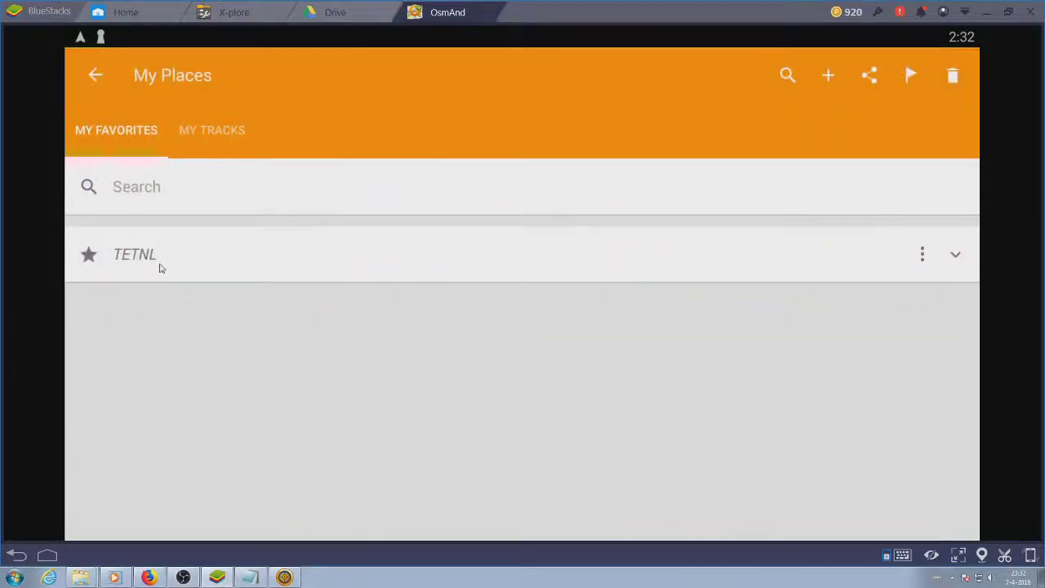
left_click(221, 126)
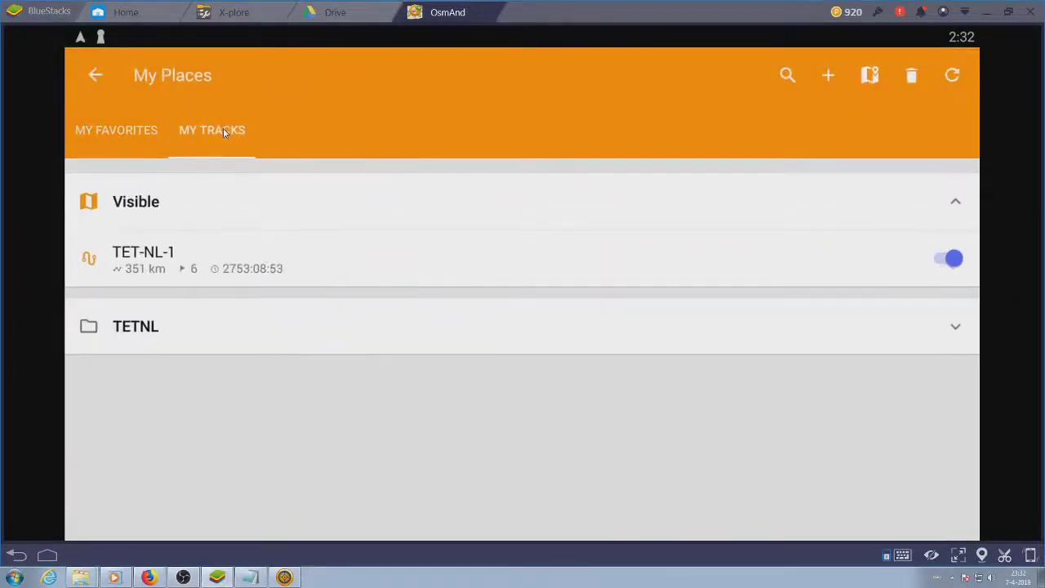
key("Escape")
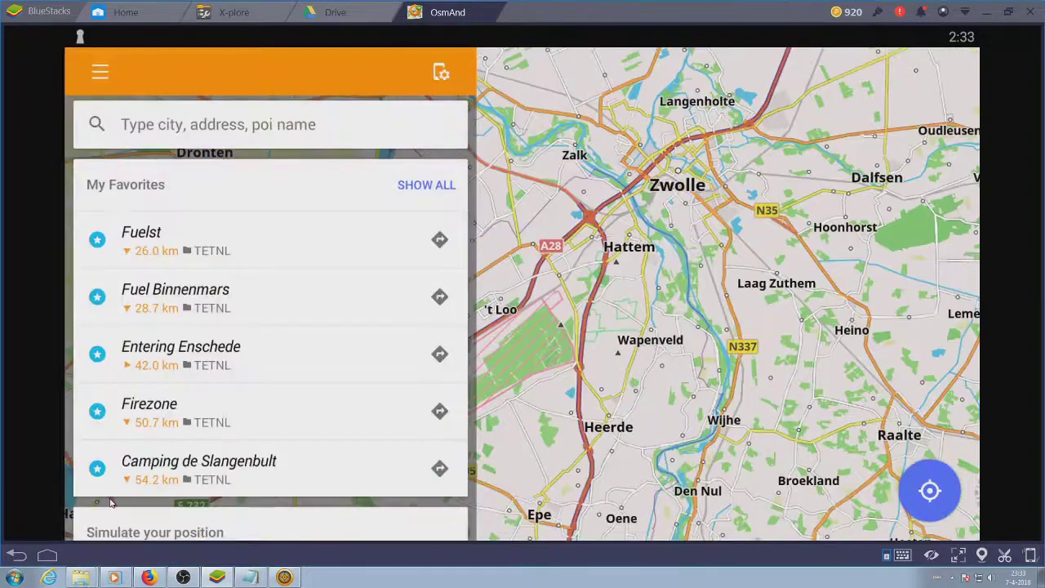
Step: Show all favorites from the dashboard and rename the user favorites group as TETNL
left_click_drag(205, 511, 234, 430)
left_click(429, 185)
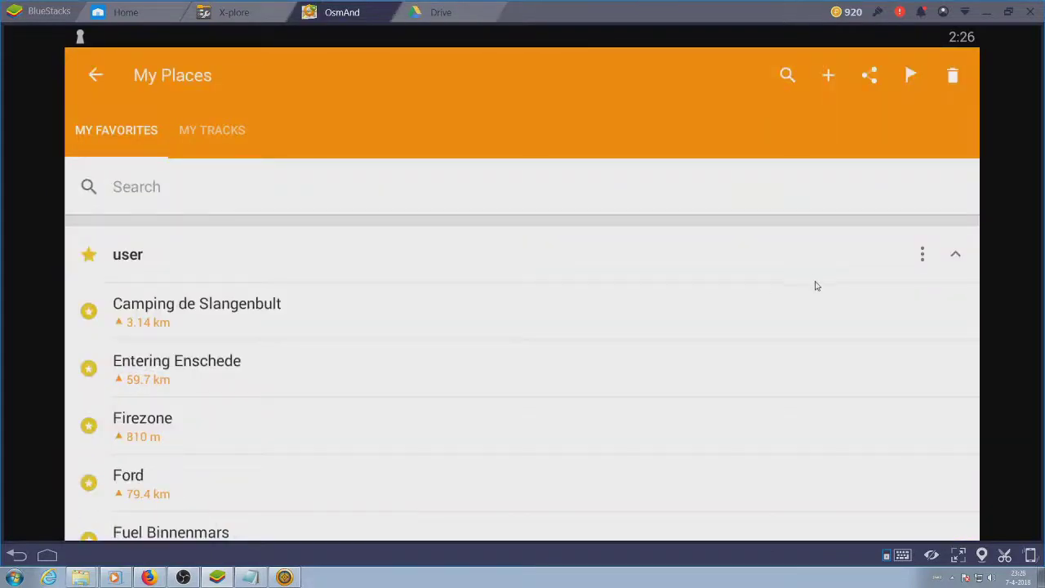
left_click(923, 255)
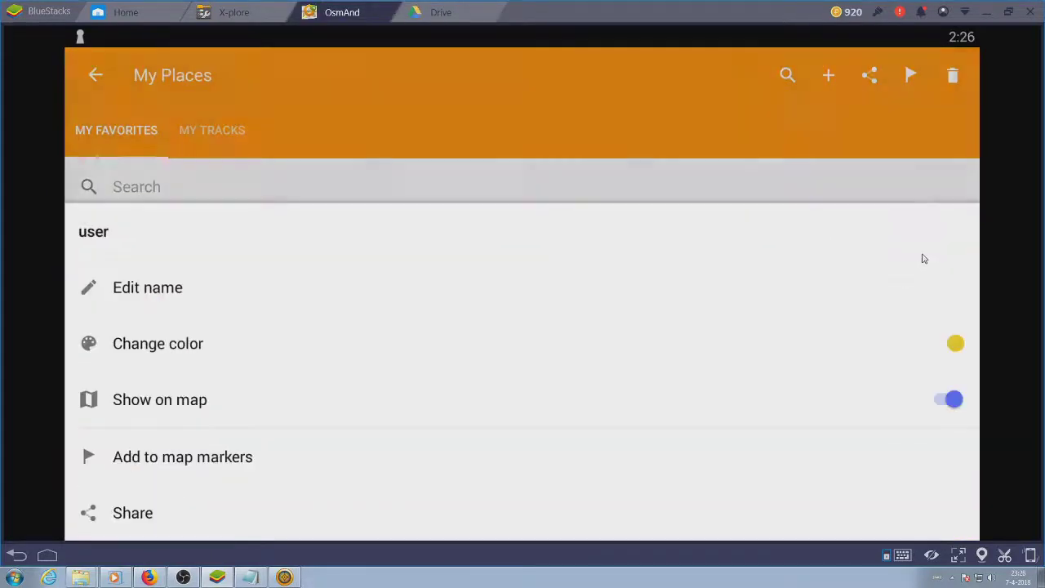
left_click(163, 289)
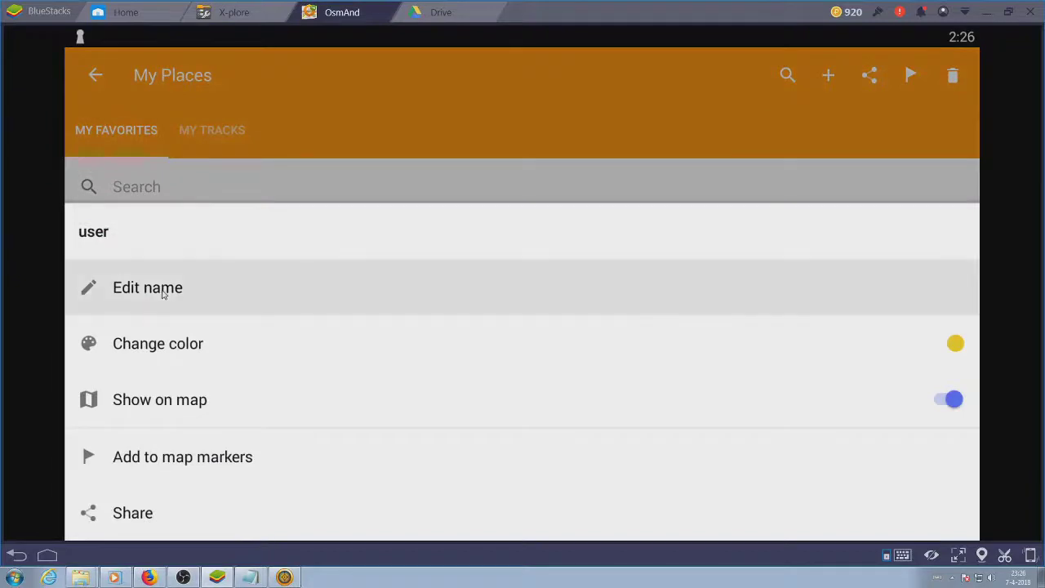
key("BackSpace")
type("TETNL")
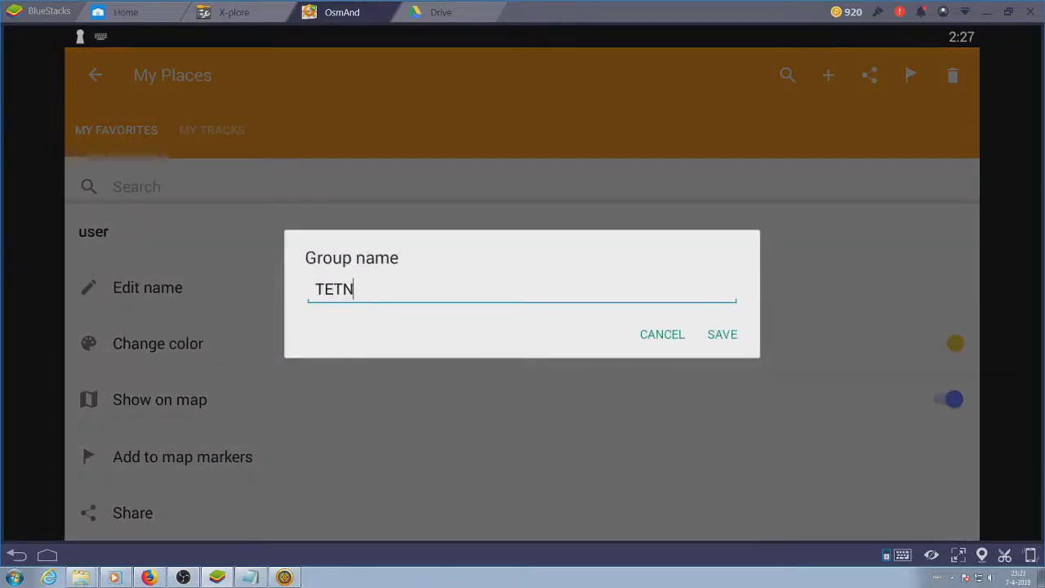
left_click(720, 334)
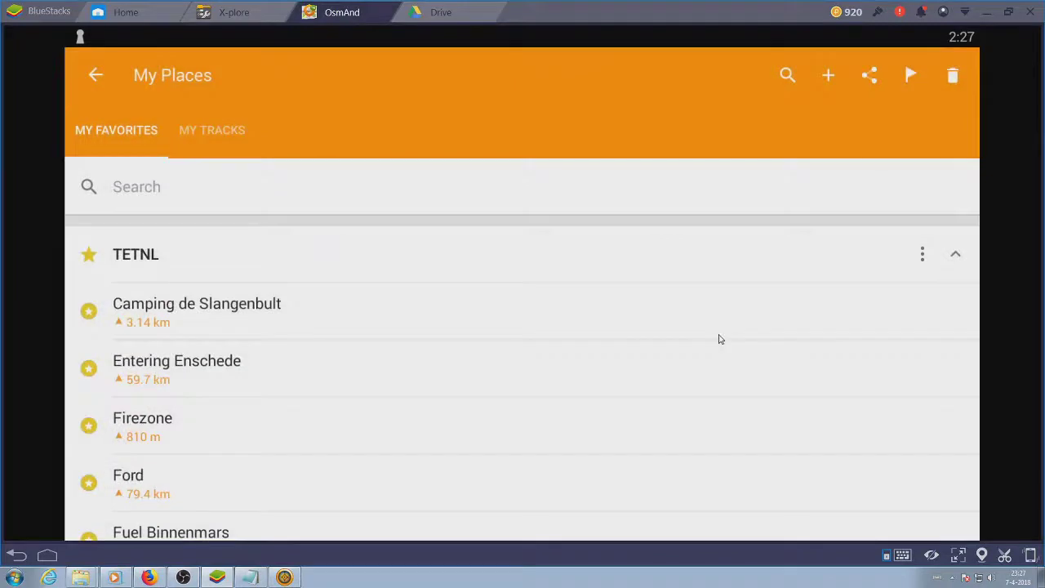
Step: Set the TETNL favorites group's color to light blue and toggle its Show on map option
left_click(928, 255)
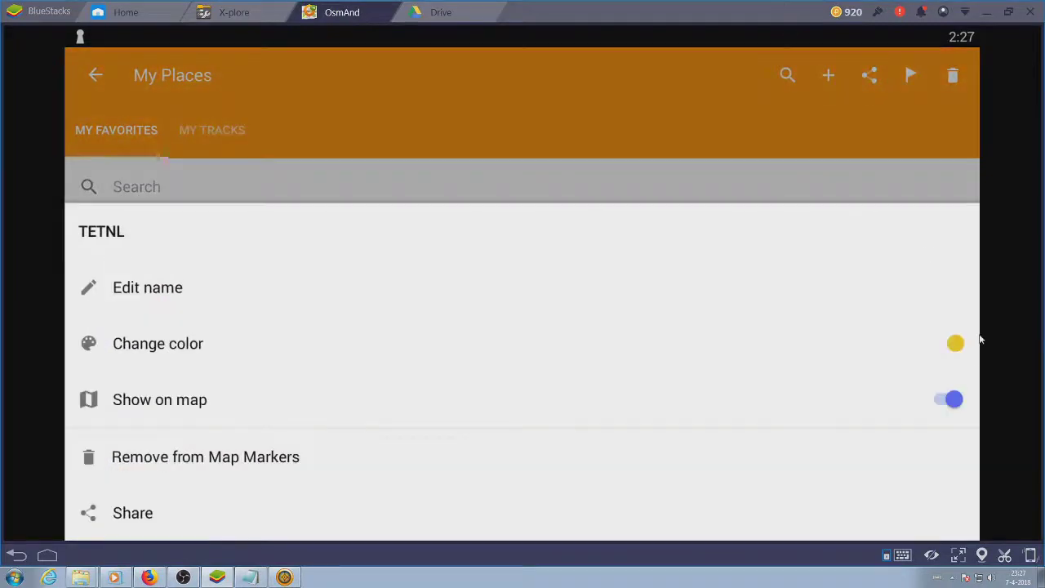
left_click(971, 345)
left_click_drag(962, 275, 890, 167)
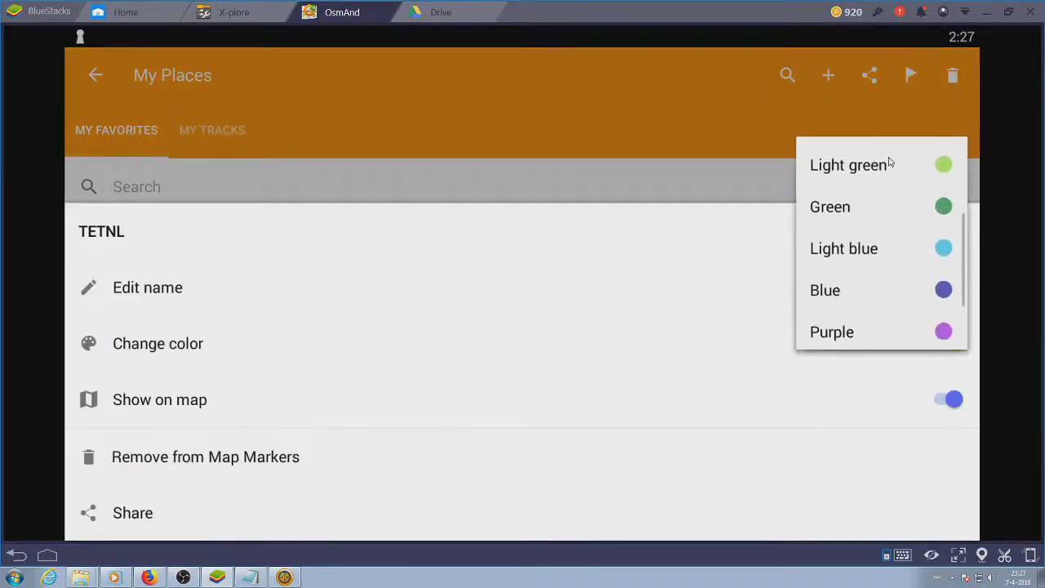
left_click(940, 250)
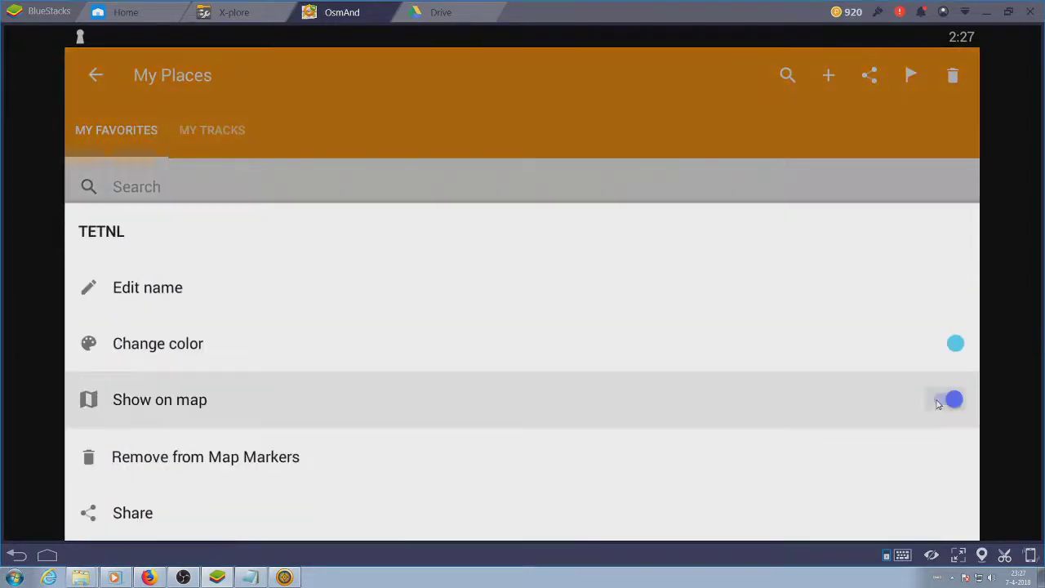
left_click(938, 403)
left_click(694, 129)
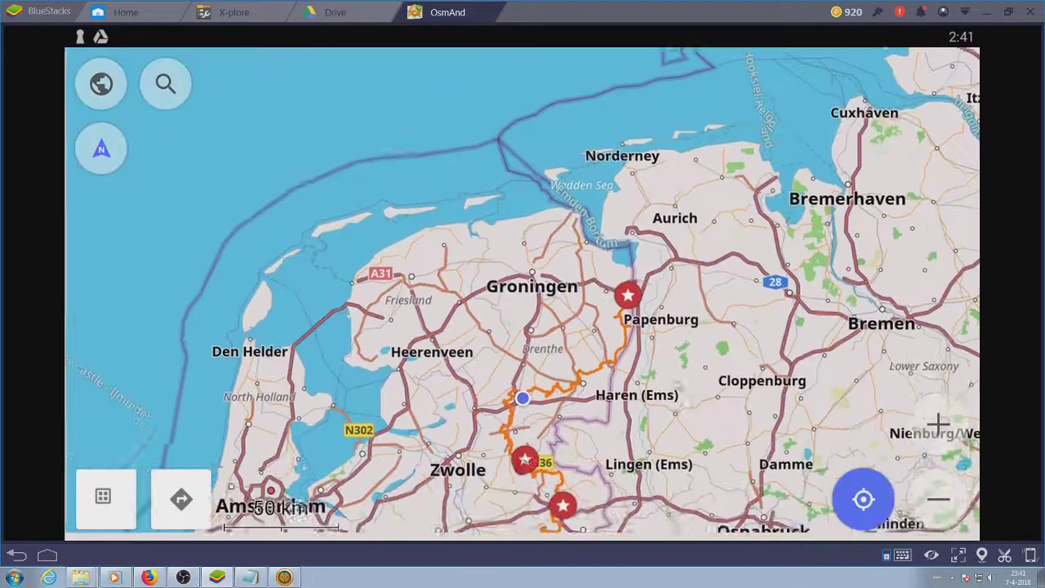
Step: Turn on Favorites and POI overlay labels in the map configuration so the named waypoints show around the TET-NL-1 track
left_click_drag(351, 490, 403, 270)
left_click_drag(403, 327, 537, 375)
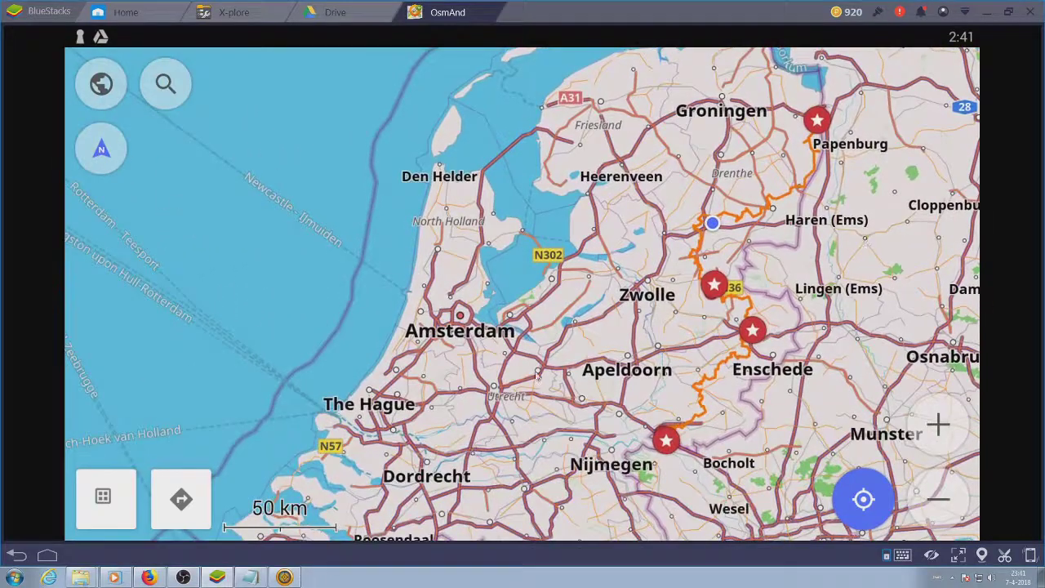
left_click(100, 82)
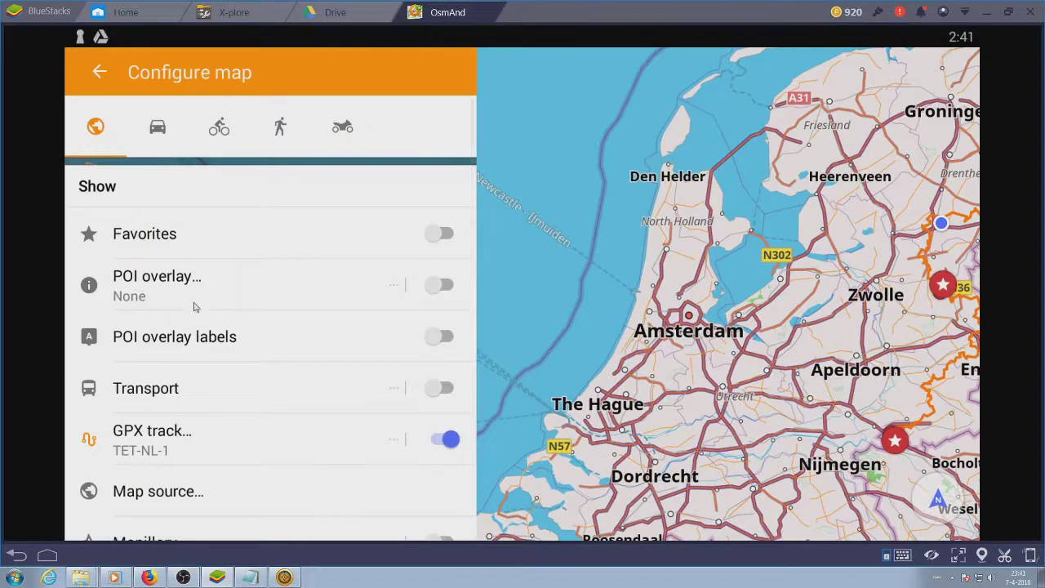
left_click(445, 234)
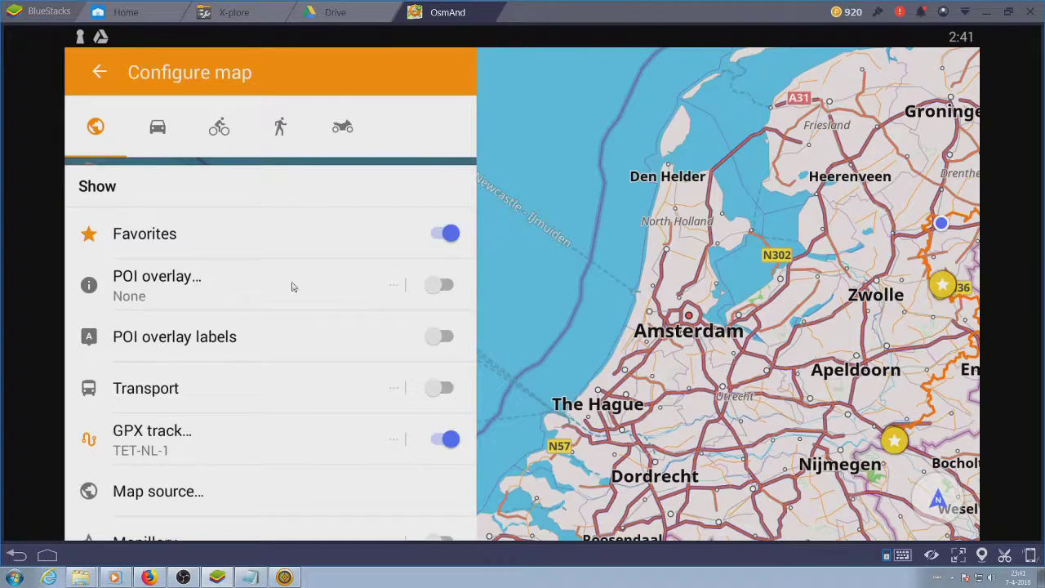
left_click(446, 338)
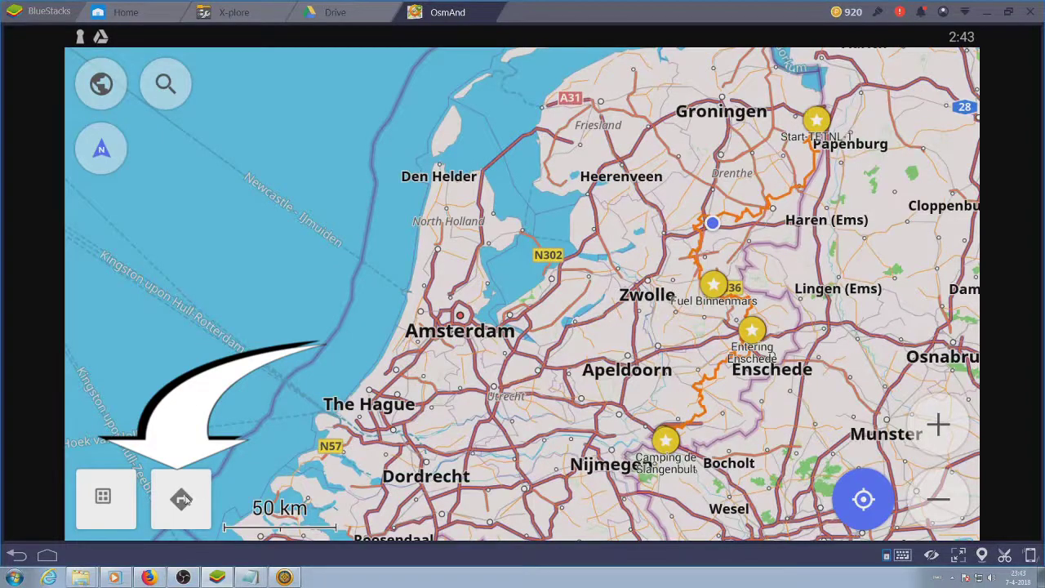
Step: Start car navigation using the displayed TET-NL-1 track and check the route around the current position
left_click(183, 499)
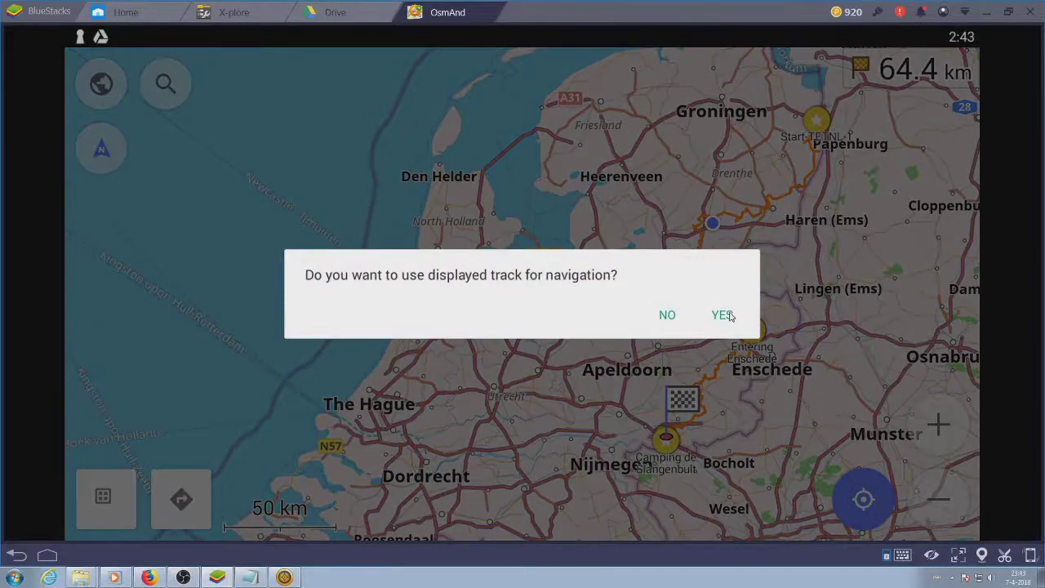
left_click(722, 316)
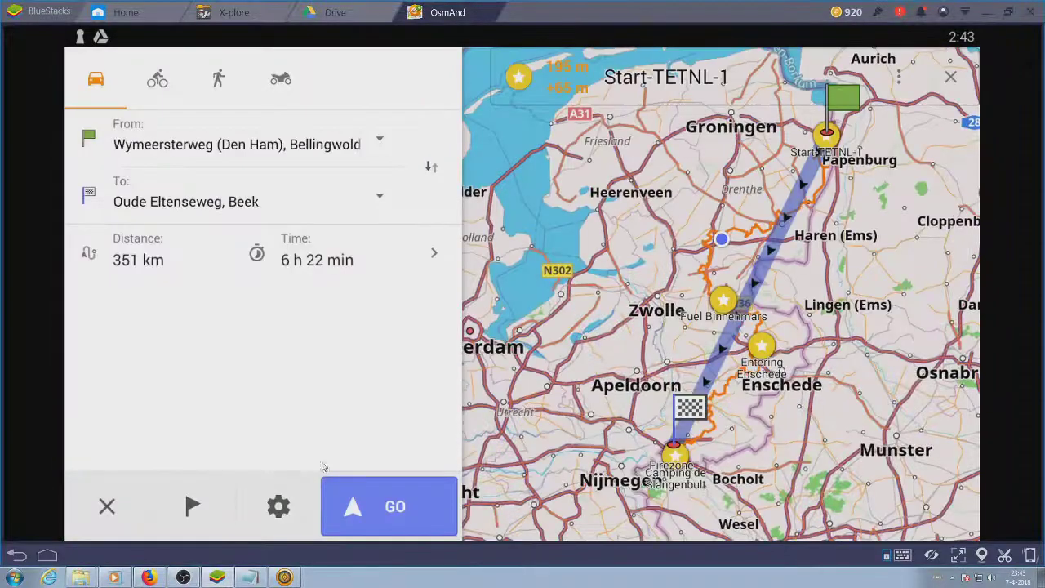
left_click(396, 507)
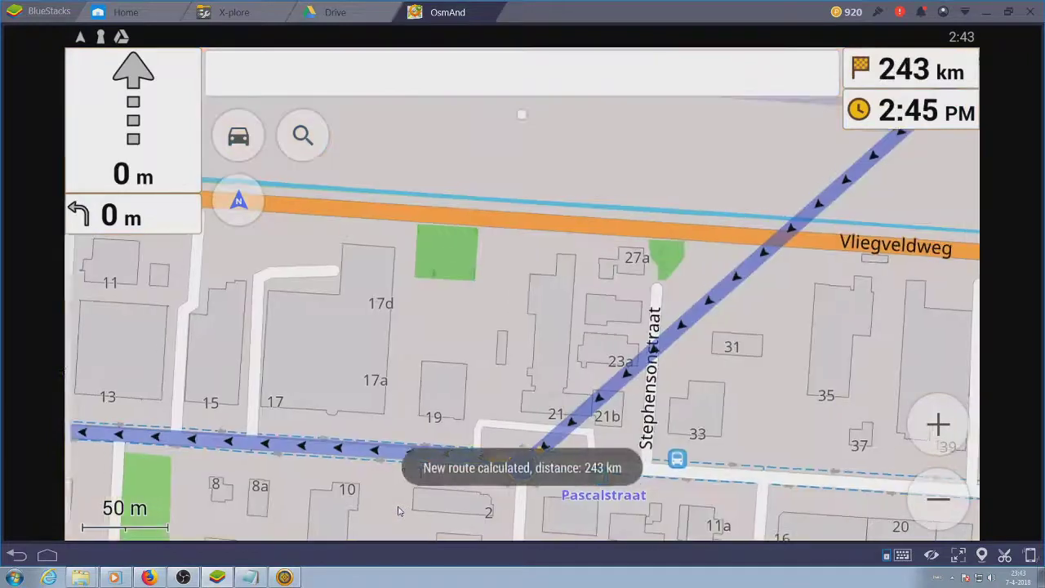
left_click(930, 488)
left_click(929, 489)
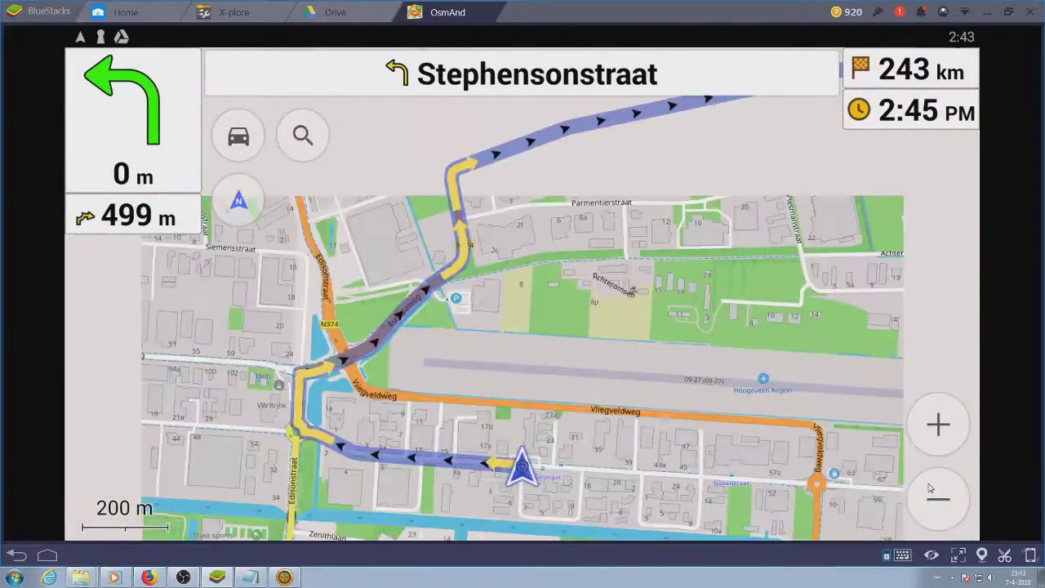
left_click(929, 488)
left_click(930, 489)
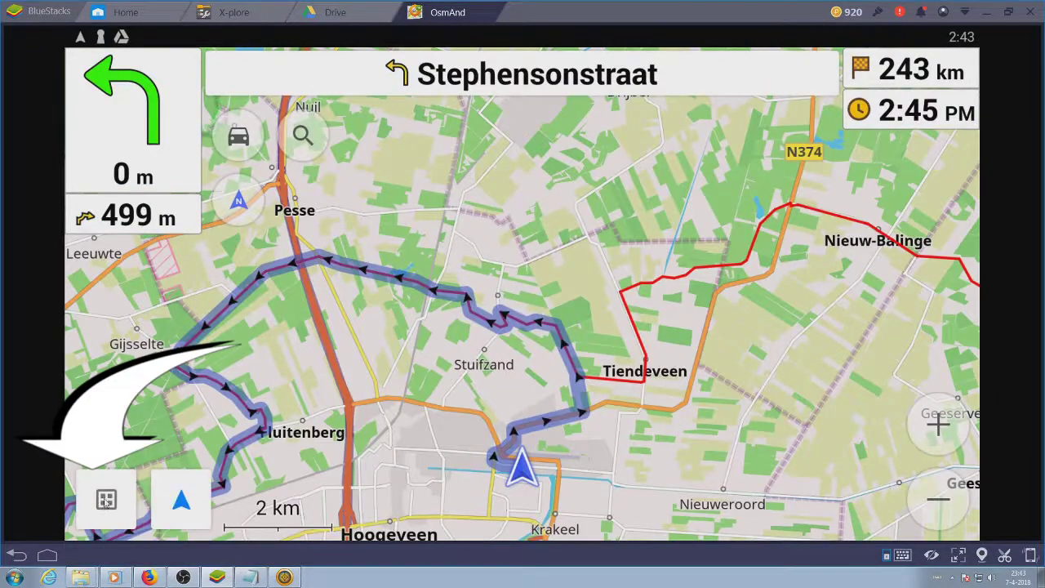
Step: Look through the car profile's Configure screen options for the right panel, left panel and remaining elements
left_click(104, 500)
left_click(99, 74)
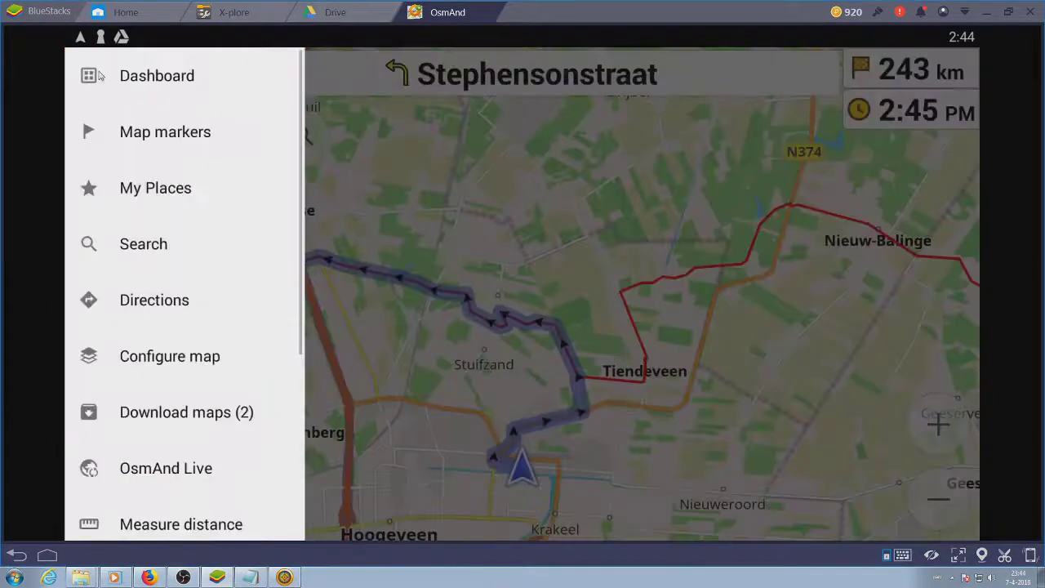
mouse_move(163, 490)
left_mouse_down()
mouse_move(175, 420)
mouse_move(177, 184)
left_mouse_up()
left_click(182, 346)
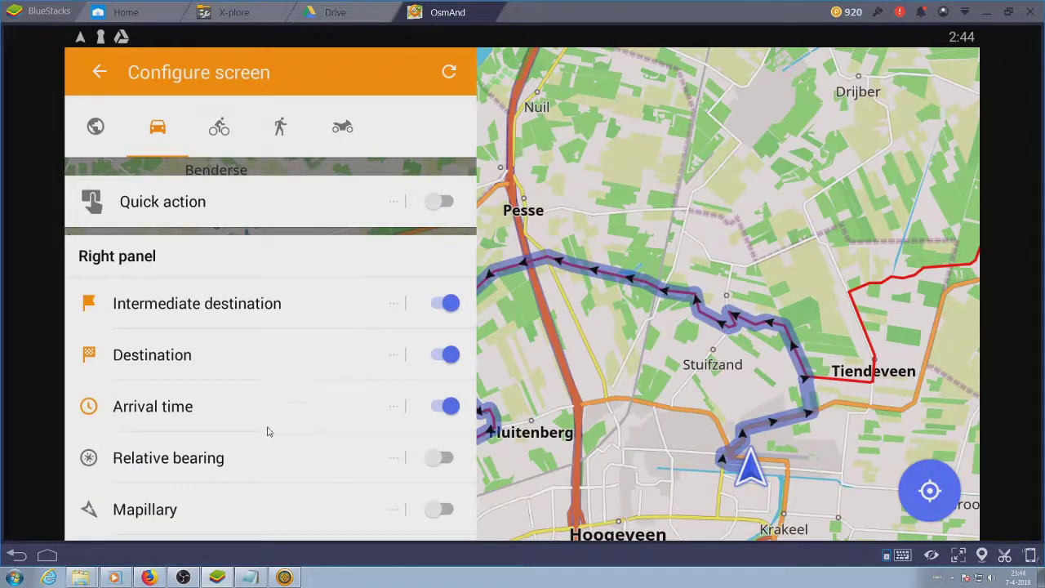
left_click_drag(286, 489, 322, 183)
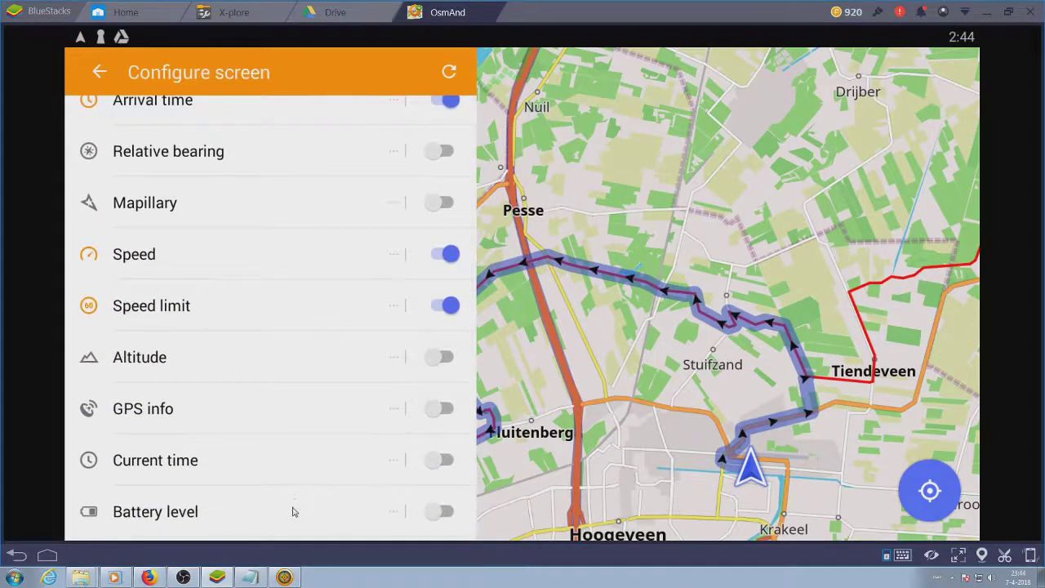
left_click_drag(294, 512, 315, 177)
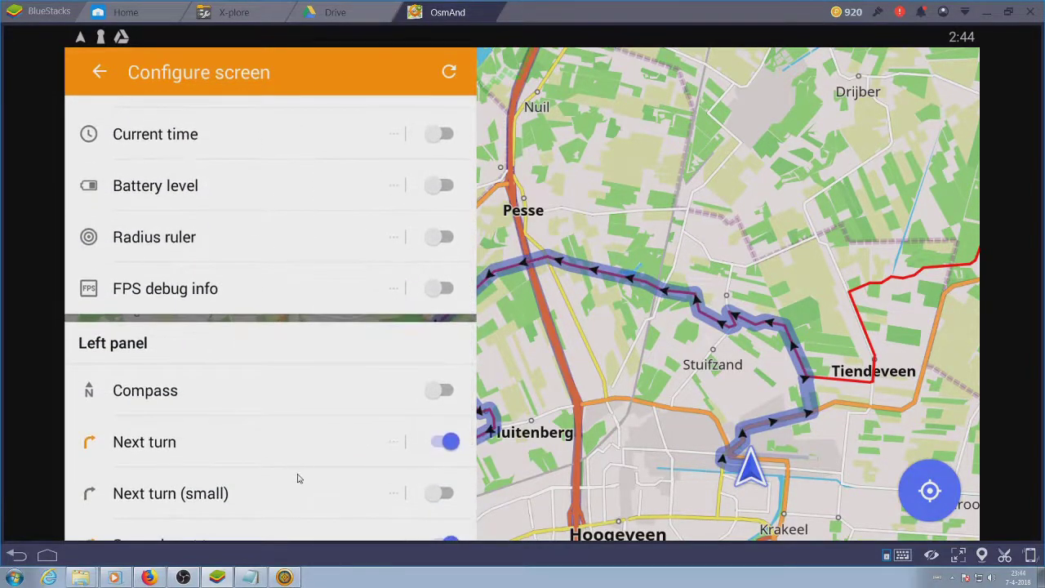
left_click_drag(298, 479, 310, 185)
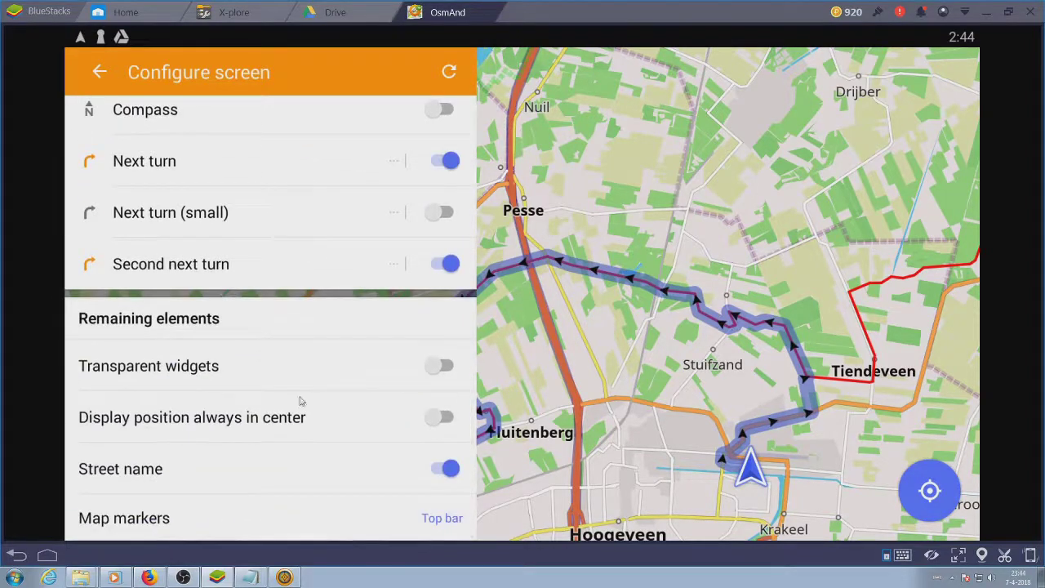
left_click_drag(299, 485, 312, 214)
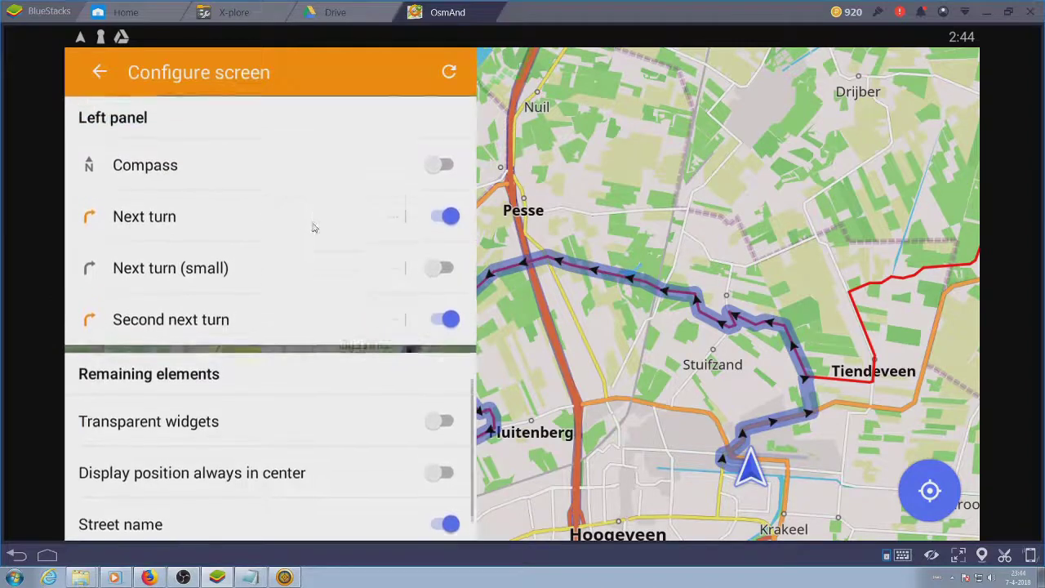
left_click(546, 244)
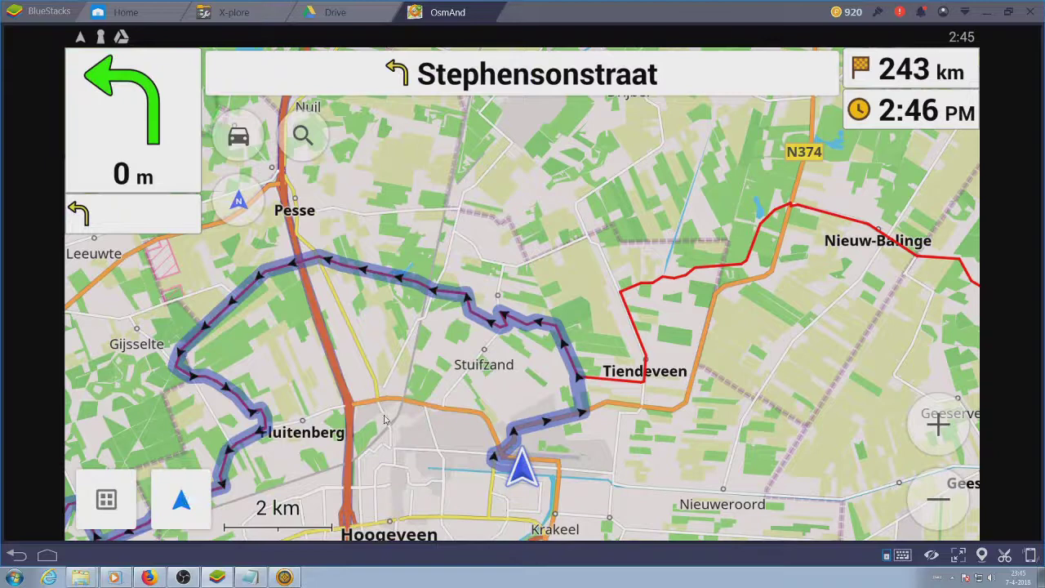
Step: Review the navigation settings for the TET-NL-1.gpx route and resume the navigation
left_click(183, 499)
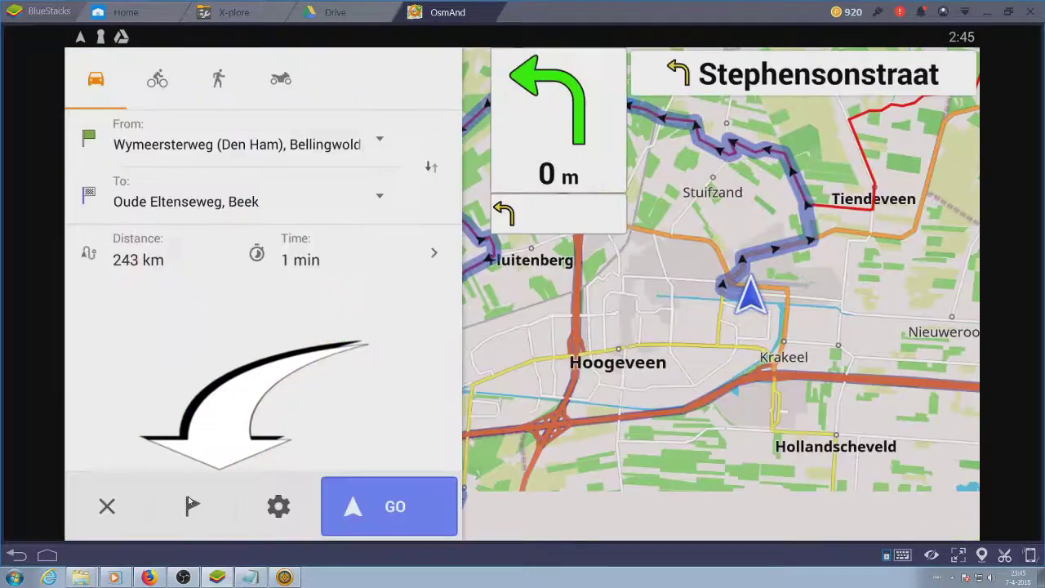
left_click(279, 506)
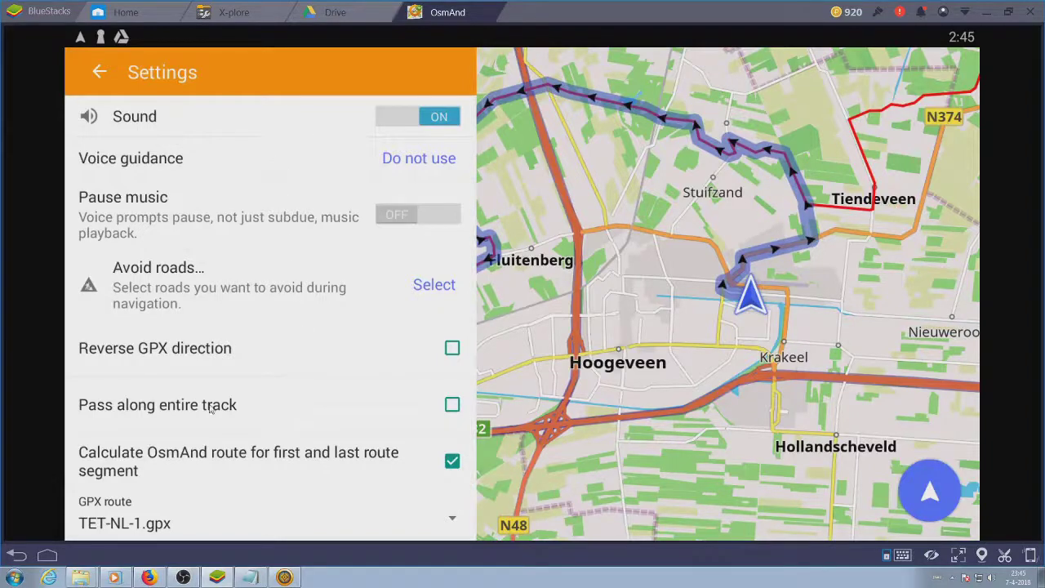
left_click_drag(270, 490, 297, 351)
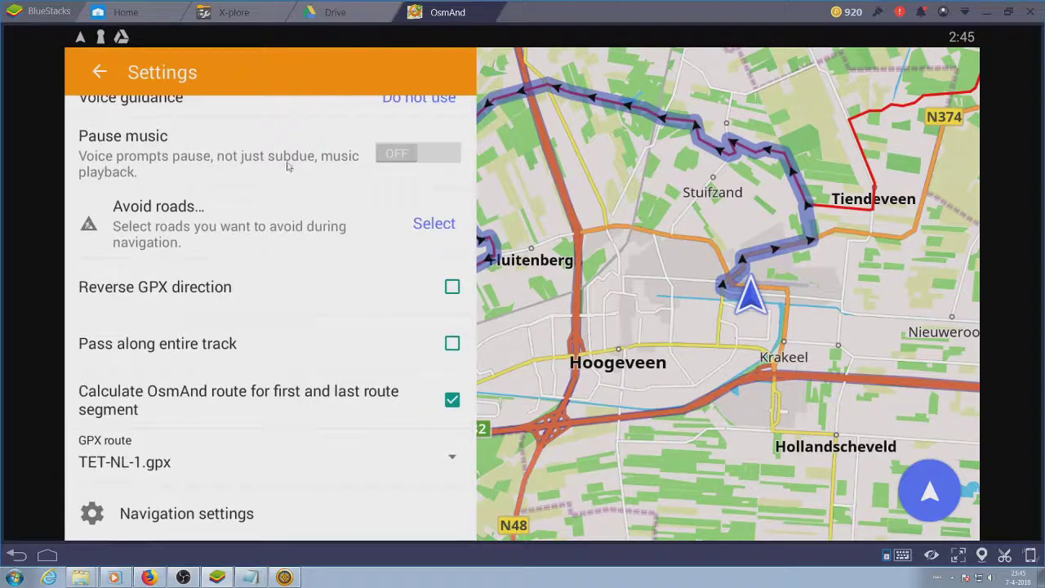
left_click_drag(286, 161, 282, 356)
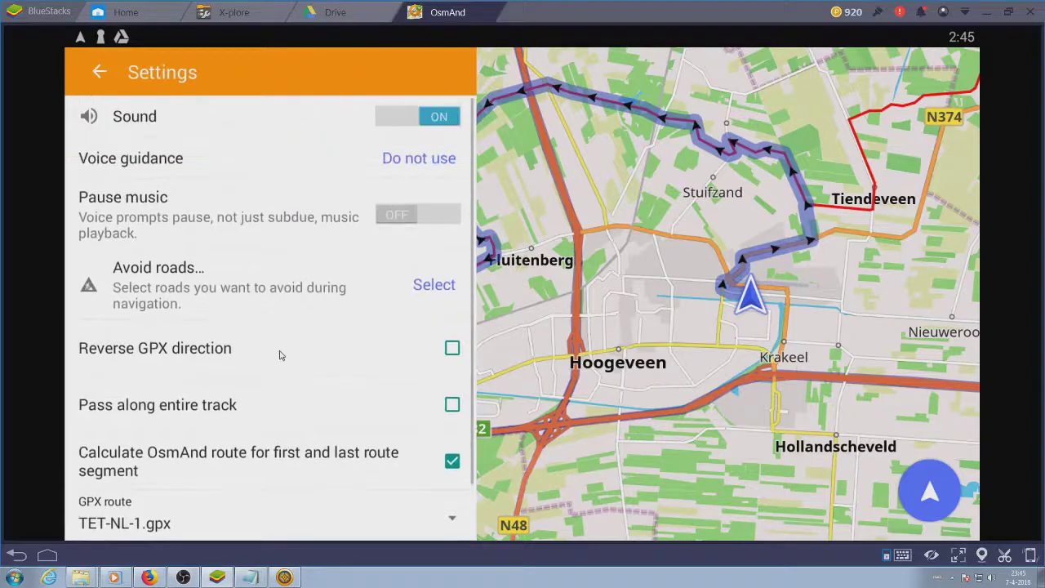
left_click(98, 74)
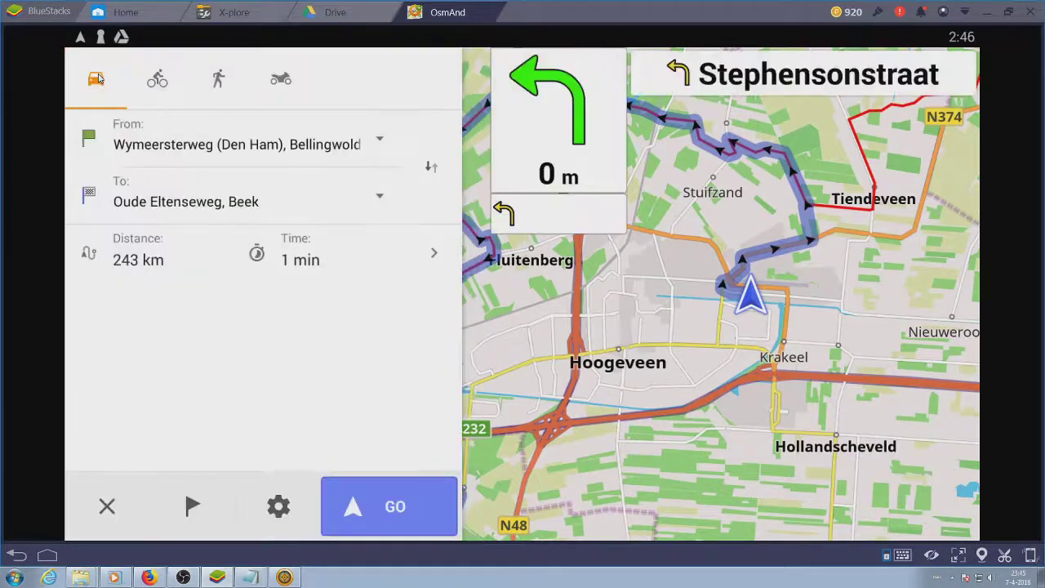
left_click(395, 507)
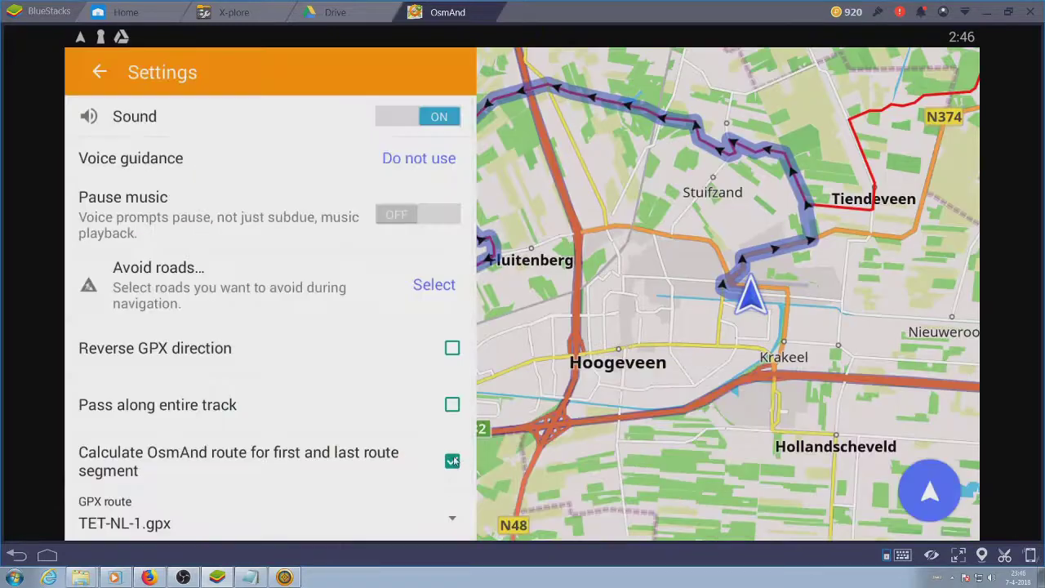
Step: Disable calculating the OsmAnd route for the first and last route segment, resume navigation and inspect the connection to the track
left_click(453, 461)
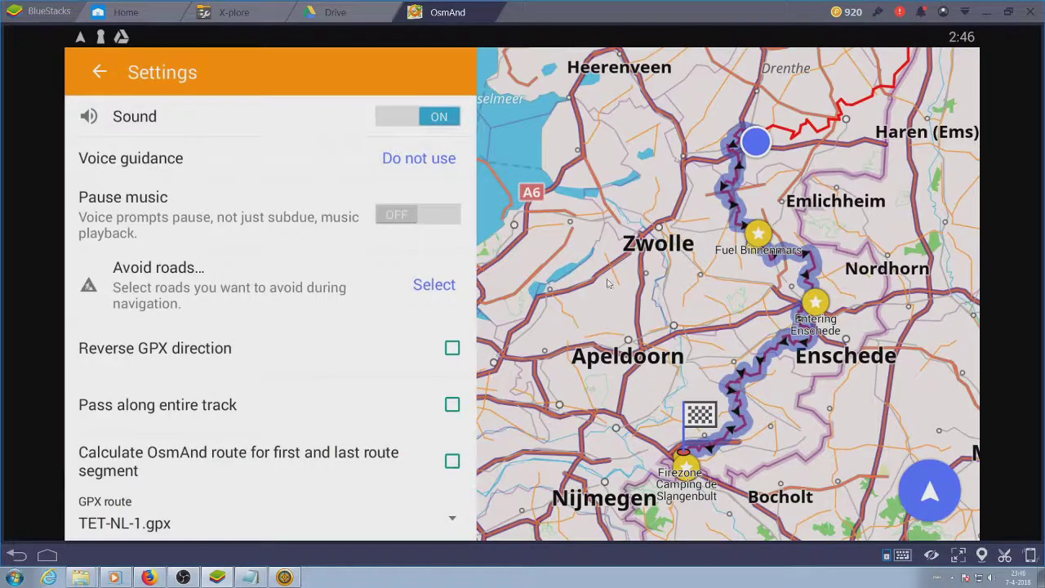
left_click(615, 270)
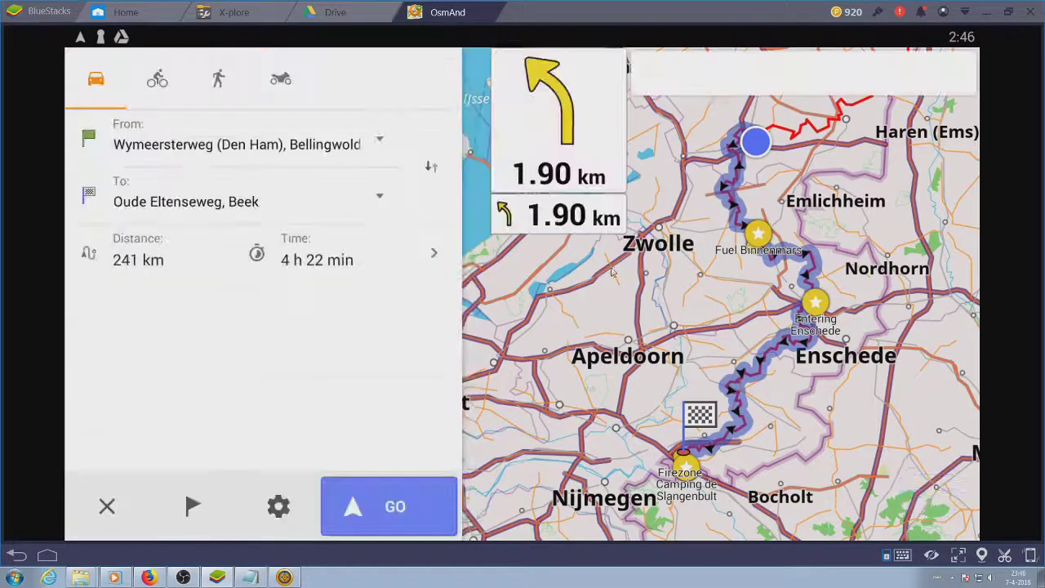
left_click(390, 505)
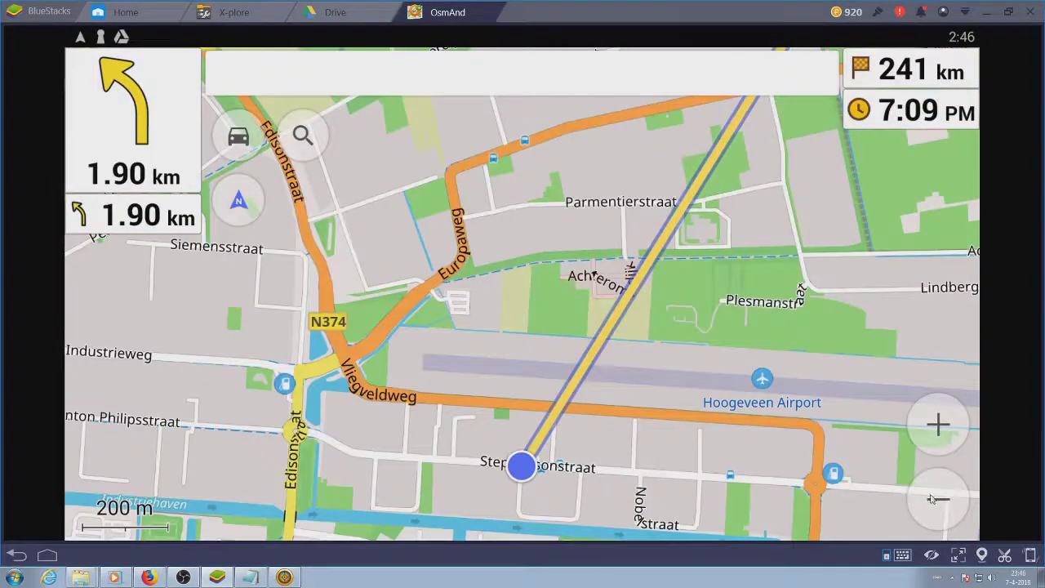
left_click(936, 490)
left_click(936, 490)
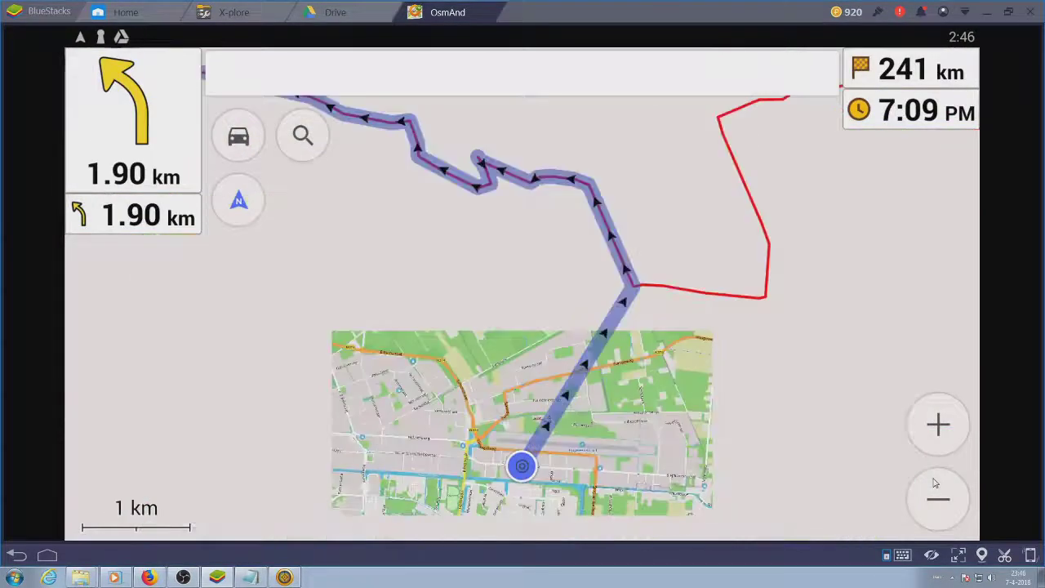
left_click(936, 485)
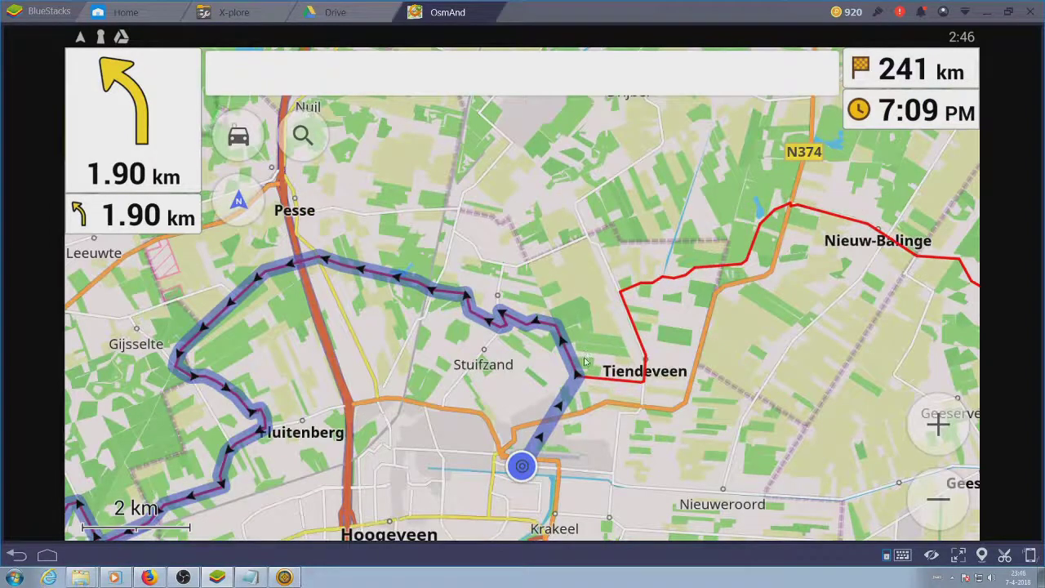
Step: Re-enable calculating the OsmAnd route for the first and last route segment in the route's navigation settings
left_click(176, 482)
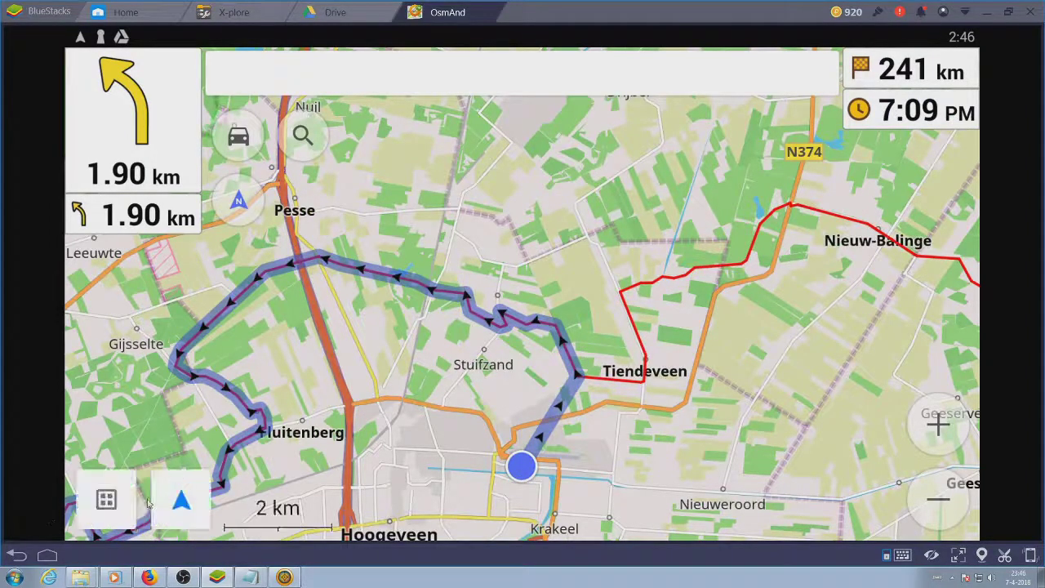
left_click(180, 498)
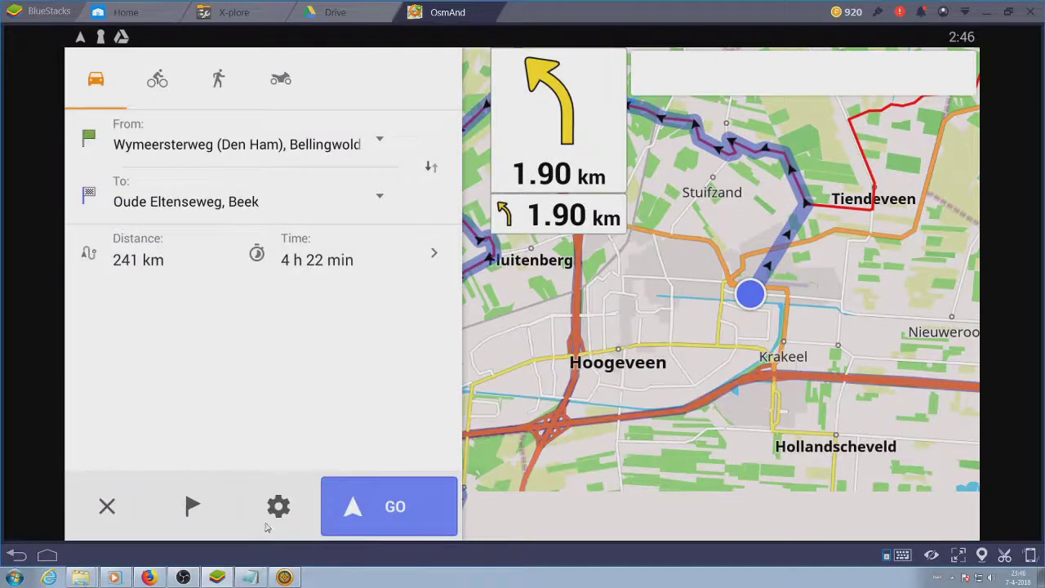
left_click(271, 513)
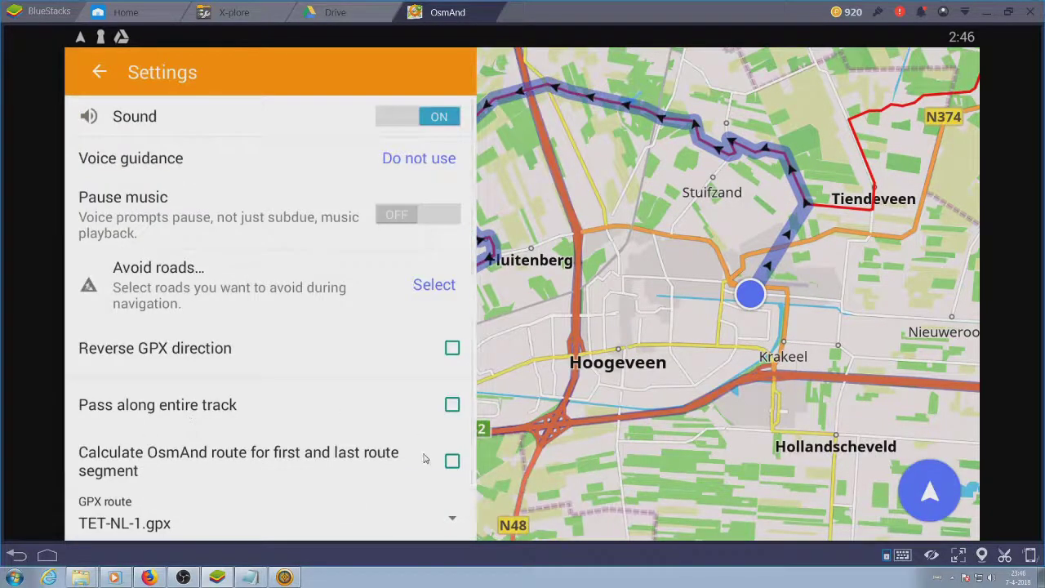
left_click(452, 462)
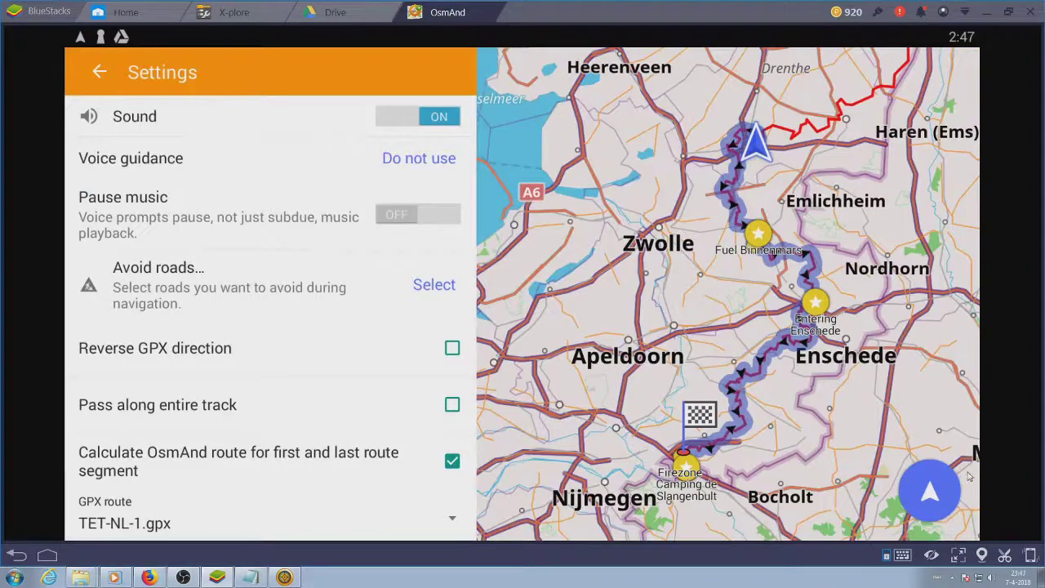
Step: Resume the navigation and open the application's navigation settings for the car profile
left_click(942, 485)
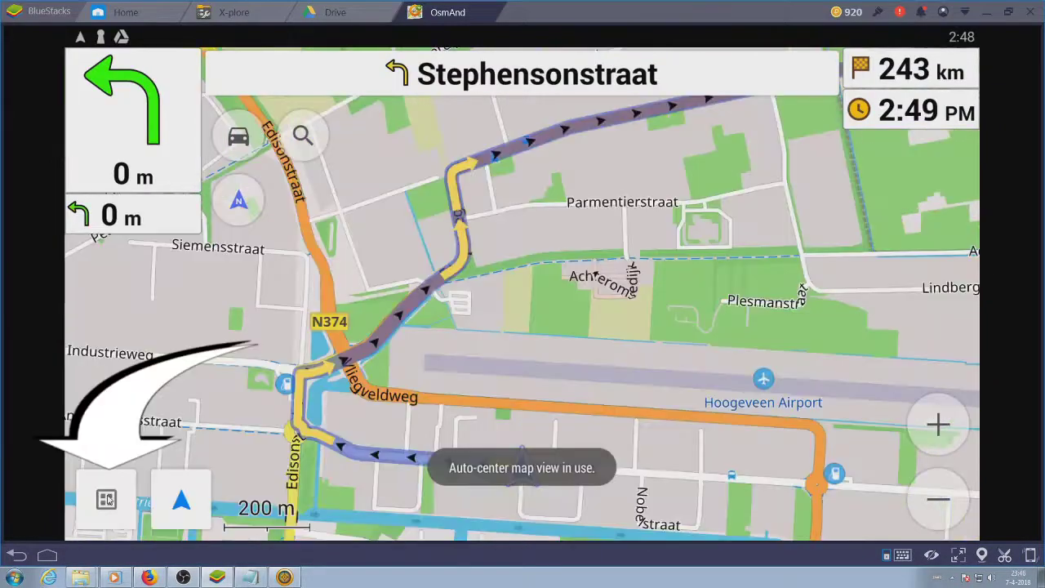
left_click(107, 498)
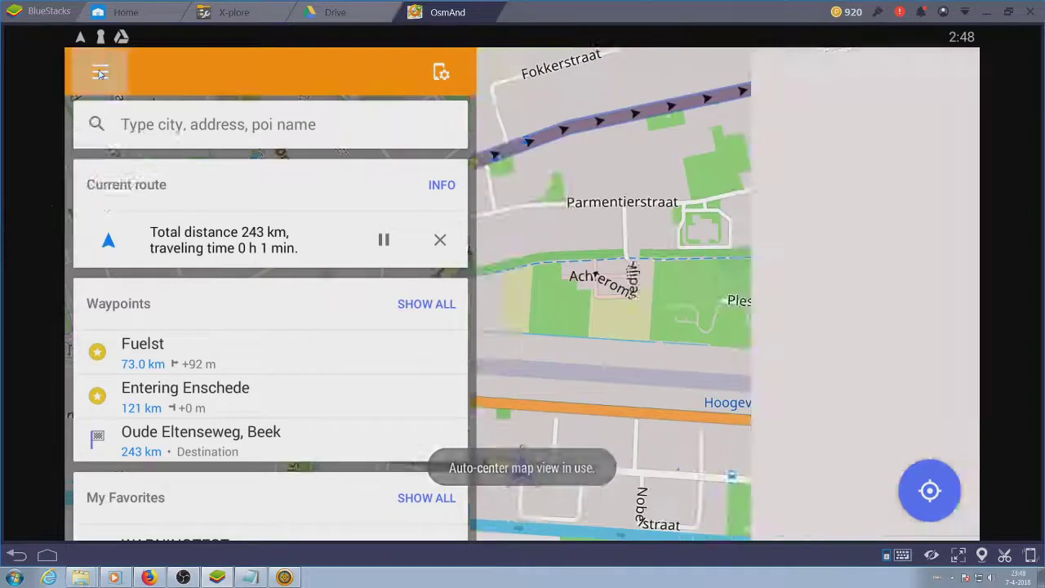
left_click(99, 73)
left_click_drag(156, 264, 158, 145)
left_click(148, 457)
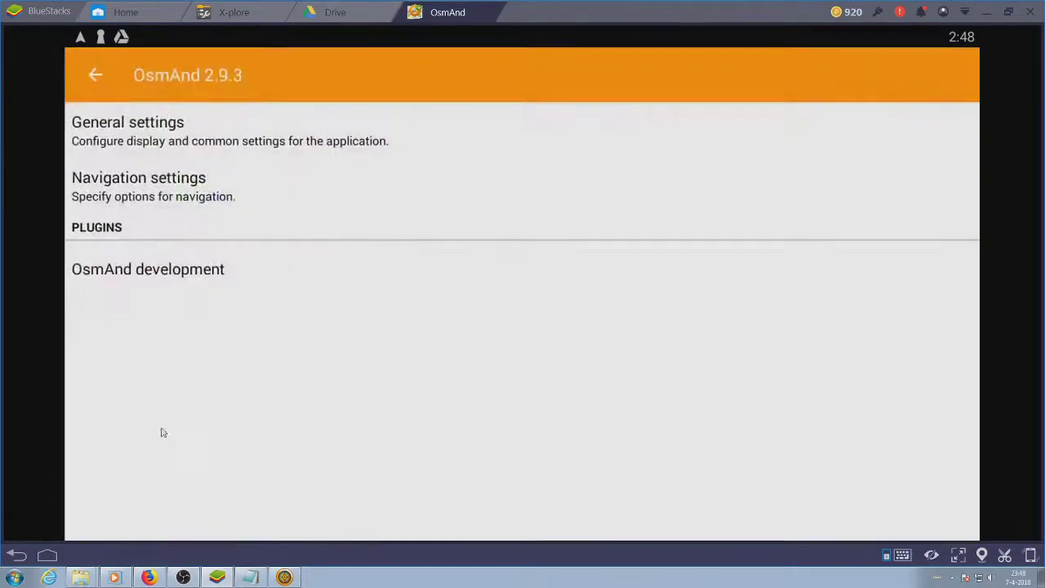
left_click(173, 188)
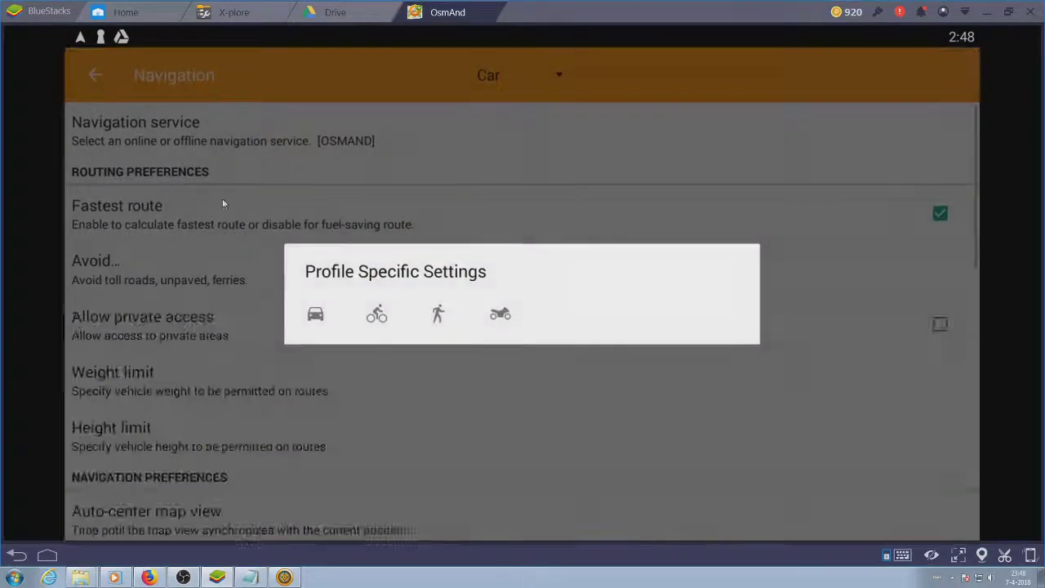
left_click(321, 318)
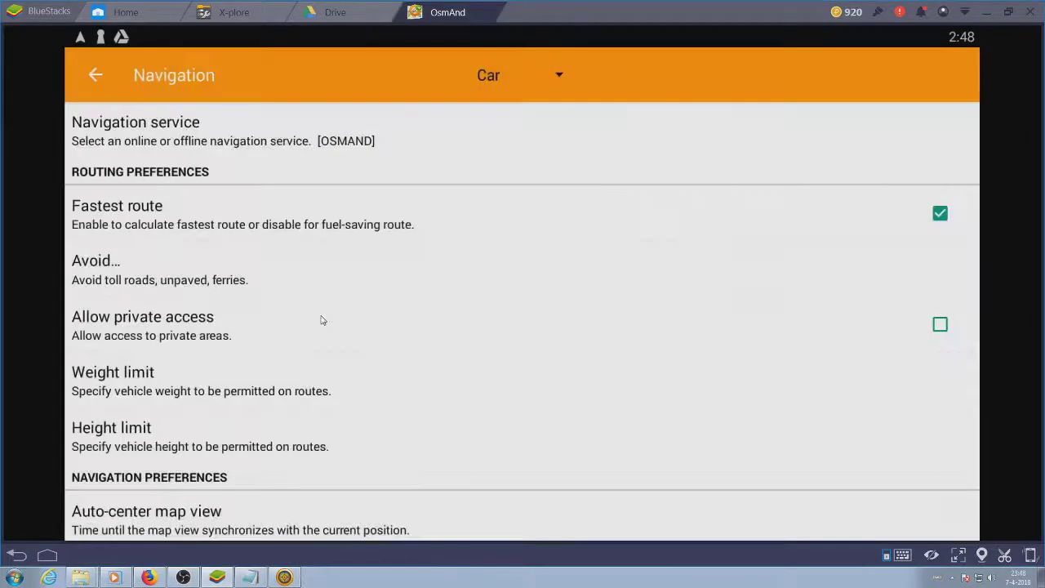
Step: Enable announcements for GPX waypoints, nearby favorites and nearby POI in the car profile's navigation preferences
left_click_drag(318, 477, 338, 116)
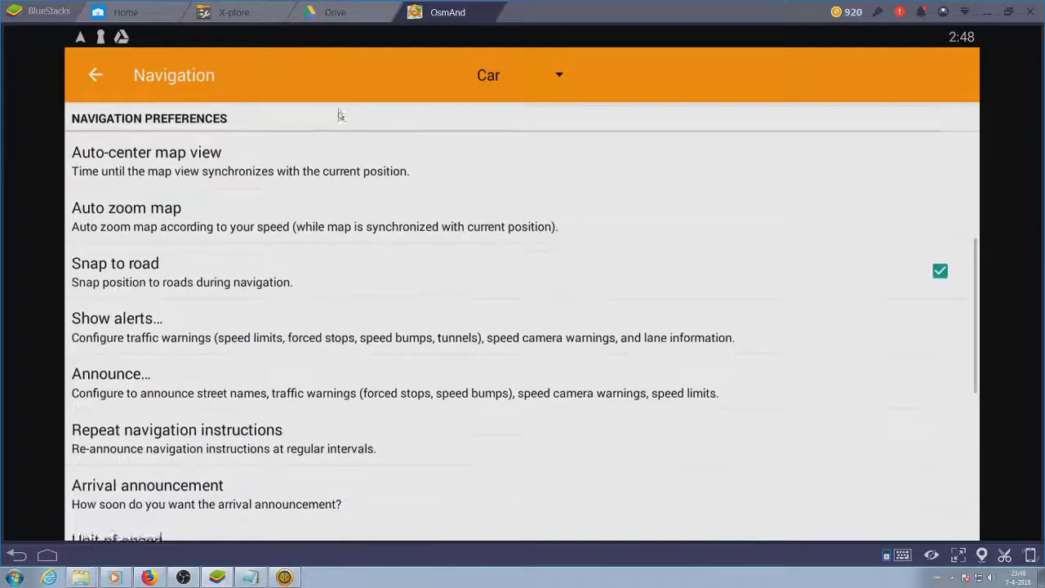
left_click(186, 395)
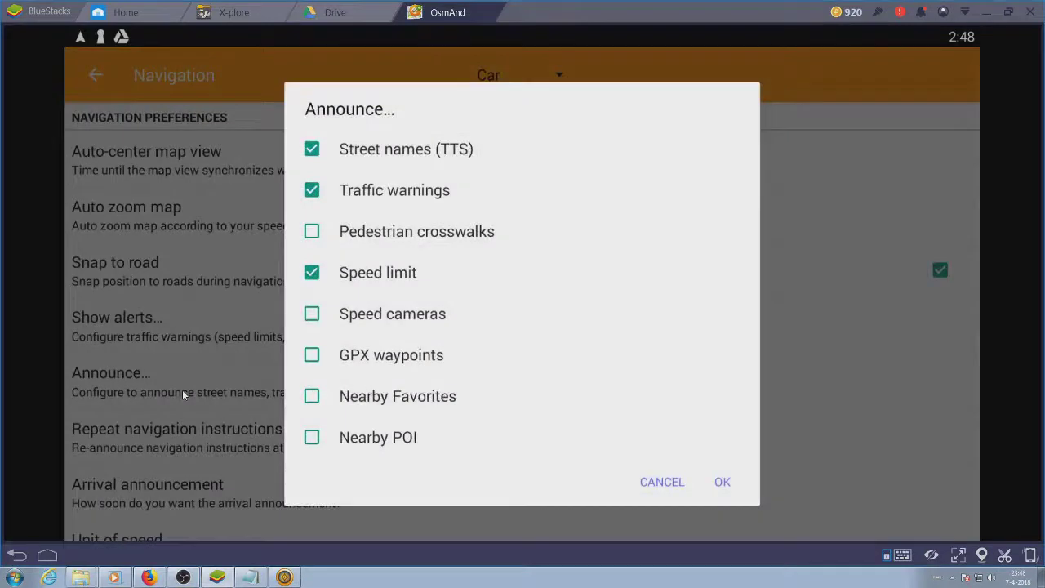
left_click(312, 356)
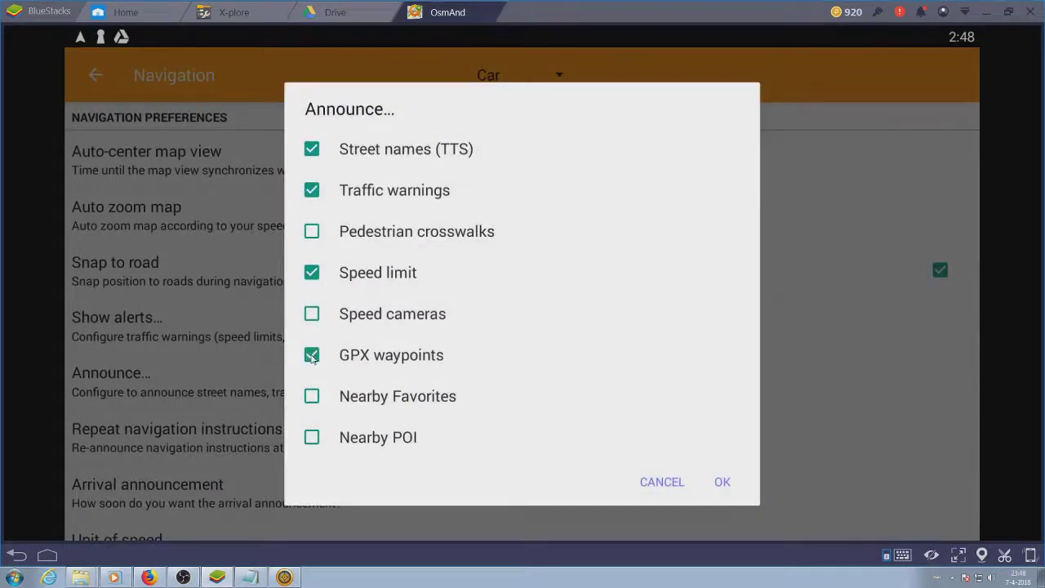
left_click(314, 400)
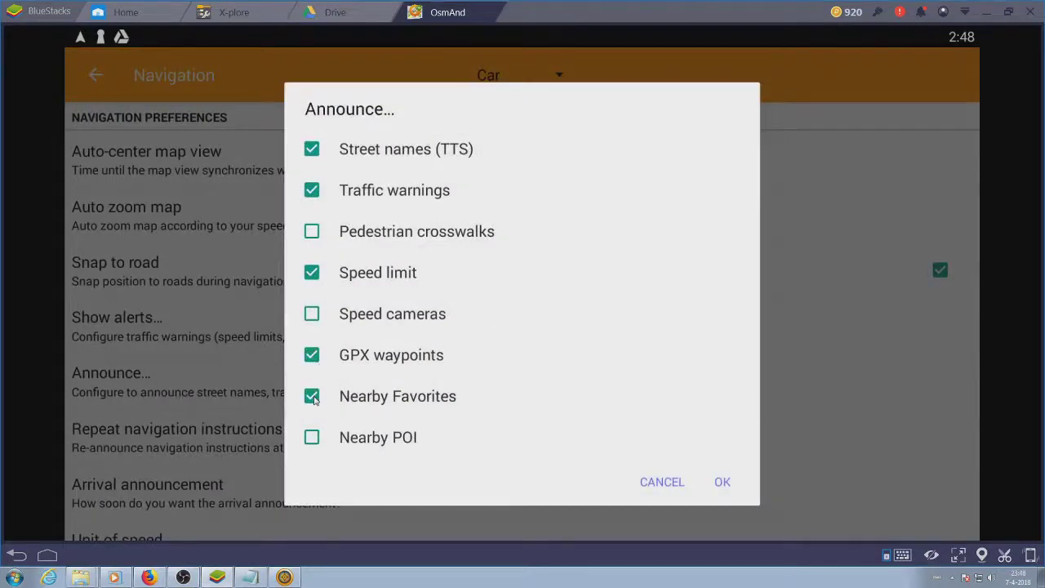
left_click(313, 439)
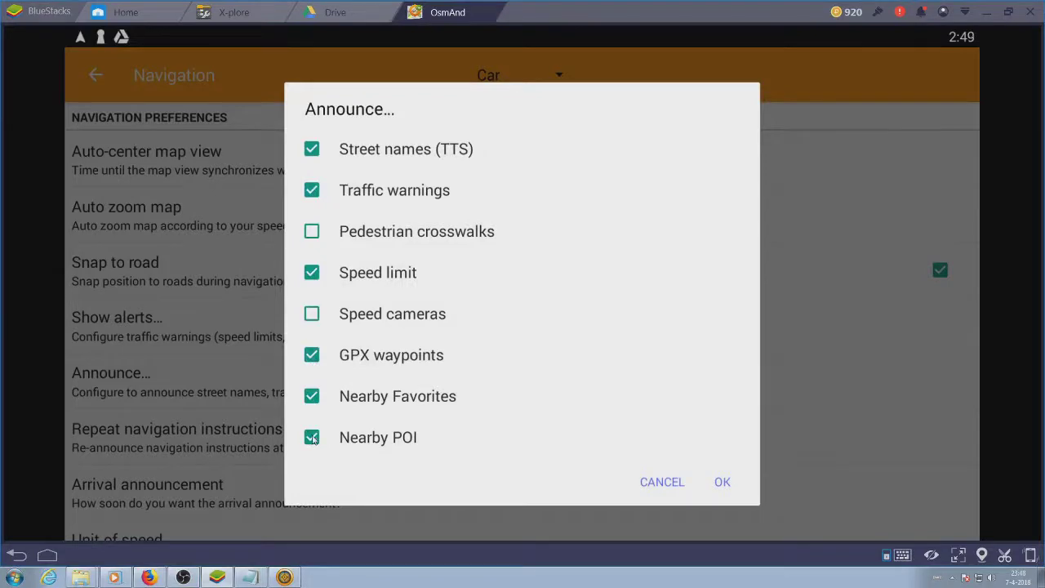
left_click(723, 483)
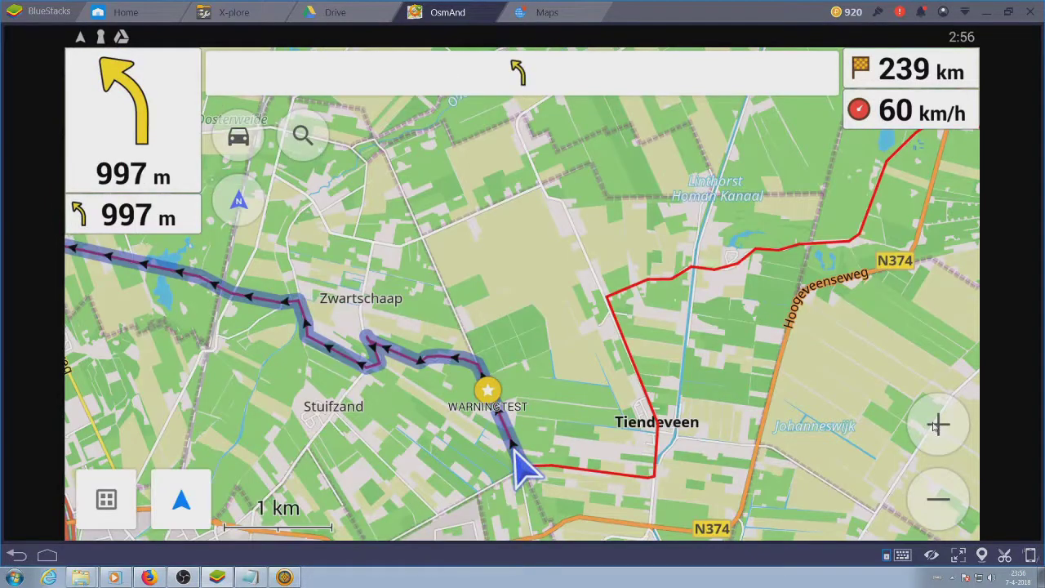
Step: Add the current position on the map as a favorite and name it Leftthetrack1
left_click(938, 424)
left_click(937, 424)
left_click(937, 424)
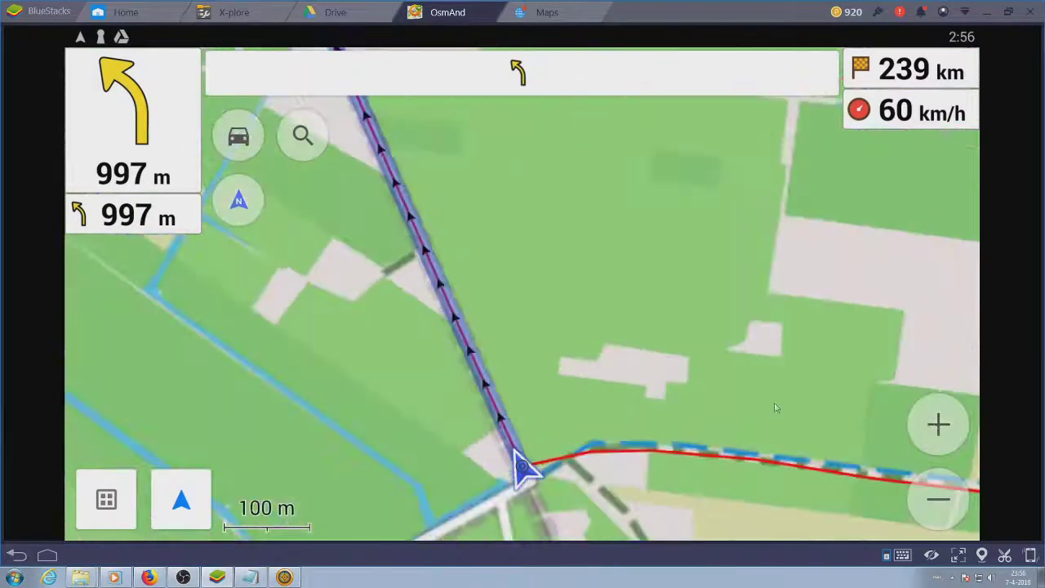
left_click(523, 470)
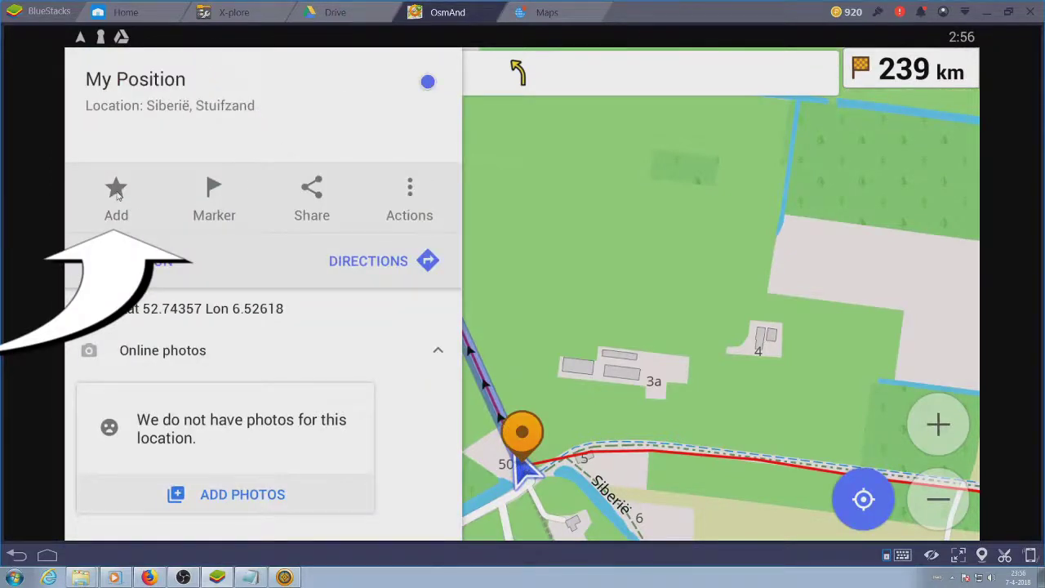
left_click(117, 196)
type("Leftth")
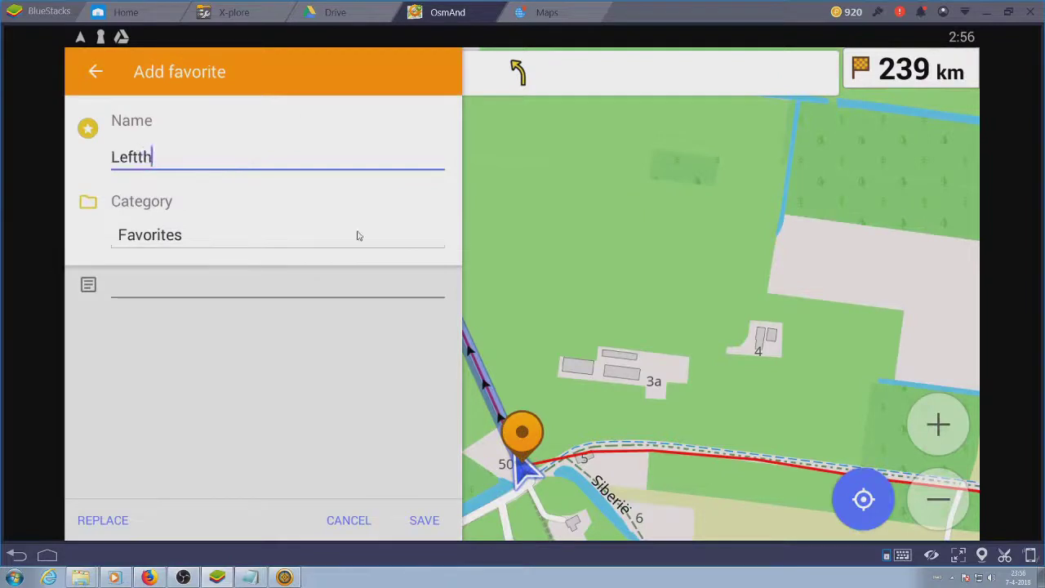
type("etrack1")
Step: Create a new green category named Returnpoints for the favorite
left_click(164, 237)
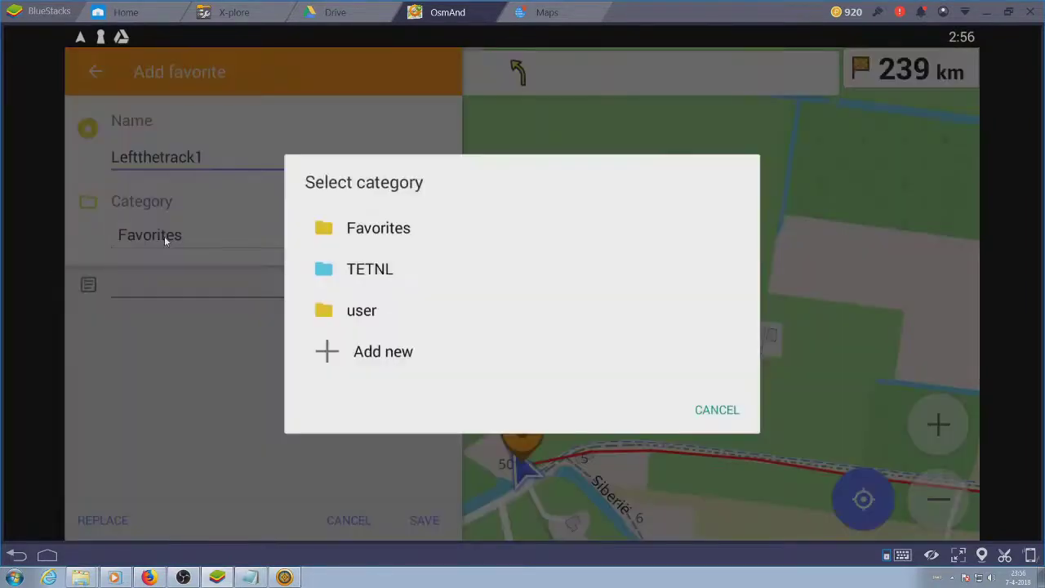
left_click(353, 352)
type("Retur")
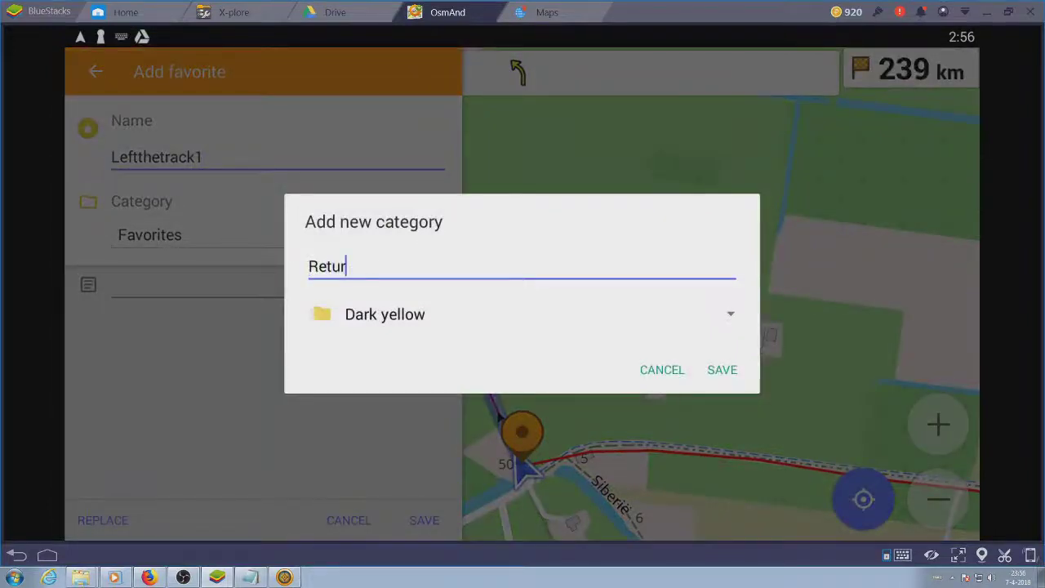
type("npoints")
left_click(731, 314)
left_click(384, 460)
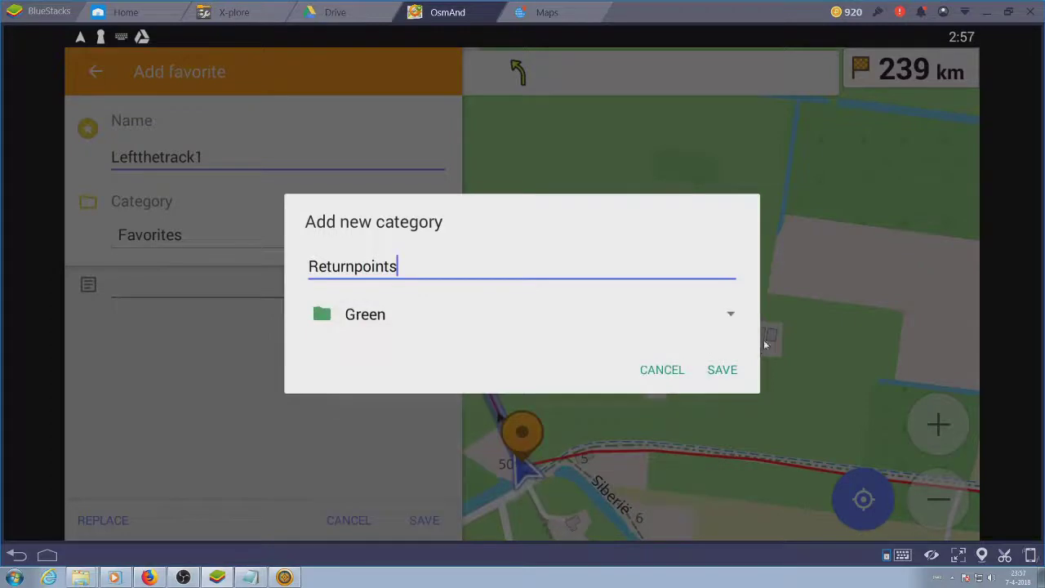
left_click(724, 371)
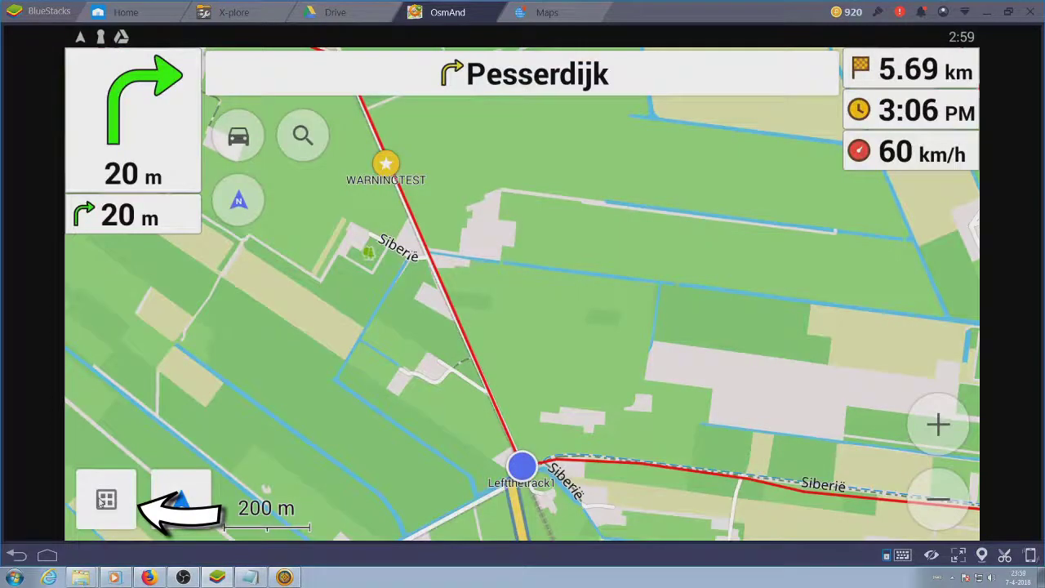
Step: Enable the Trip recording plugin
left_click(103, 499)
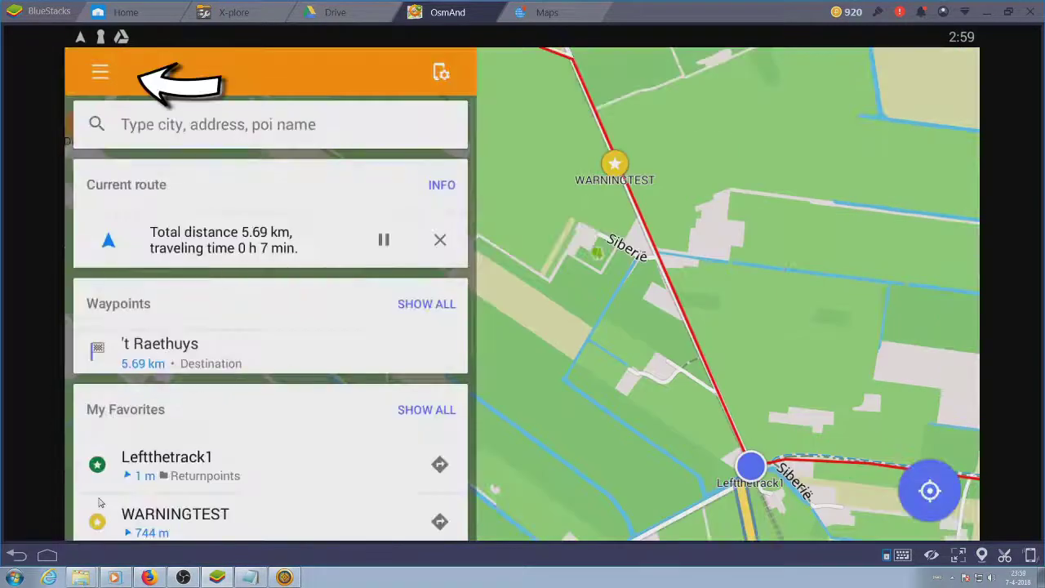
left_click(95, 71)
left_click_drag(176, 493, 189, 203)
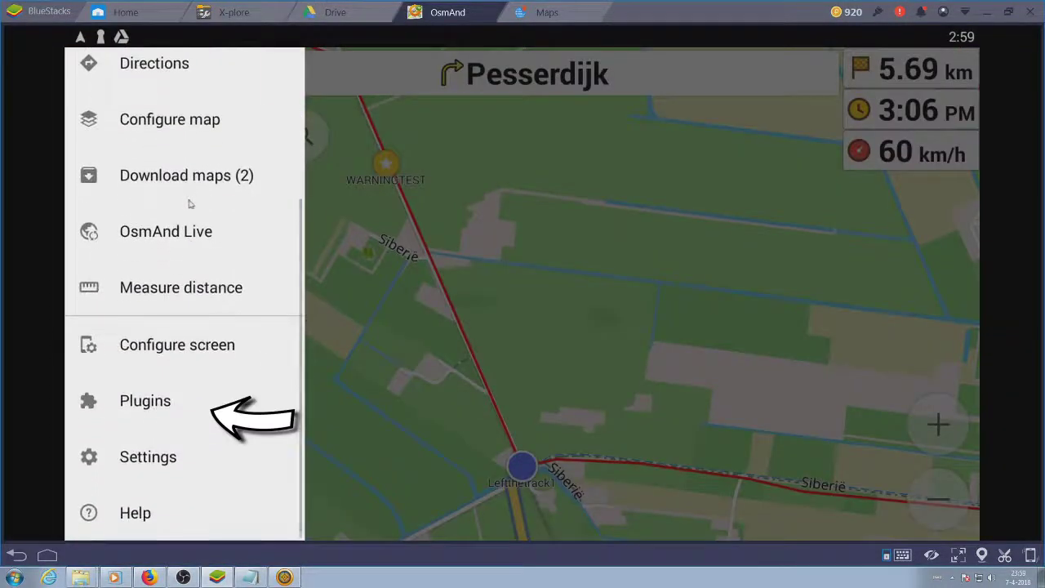
left_click(147, 413)
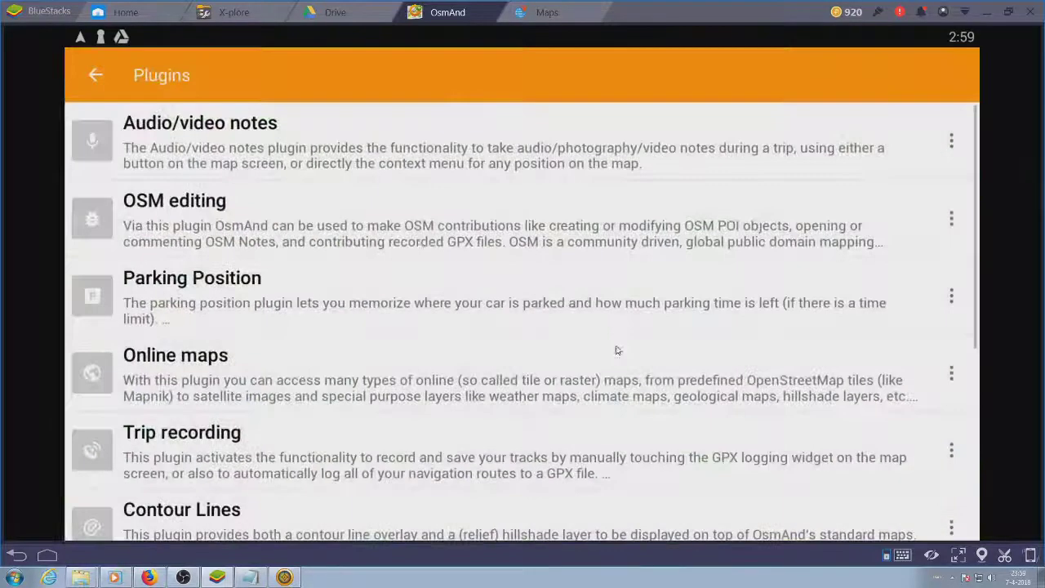
left_click(331, 445)
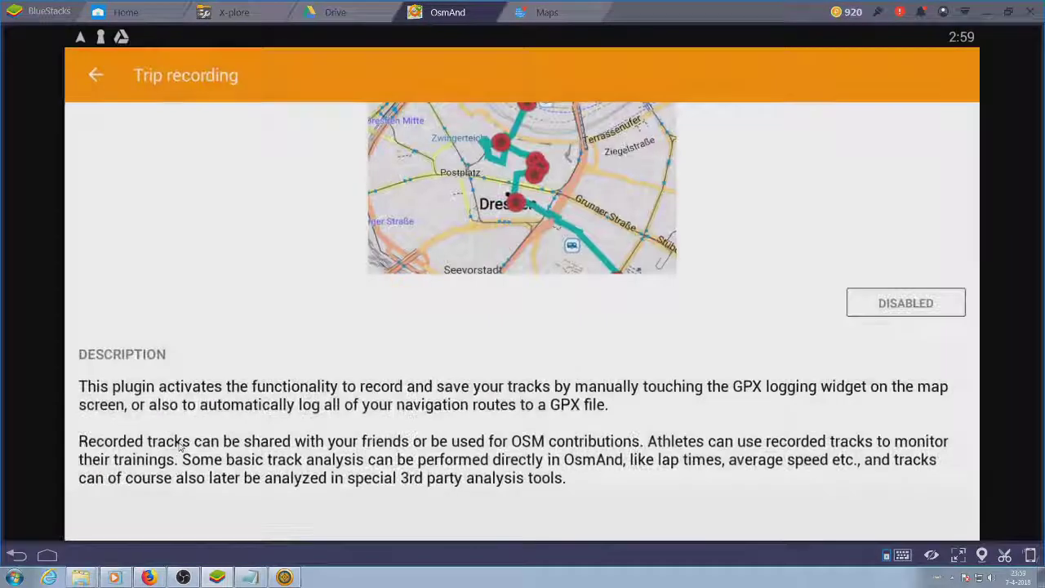
left_click(902, 306)
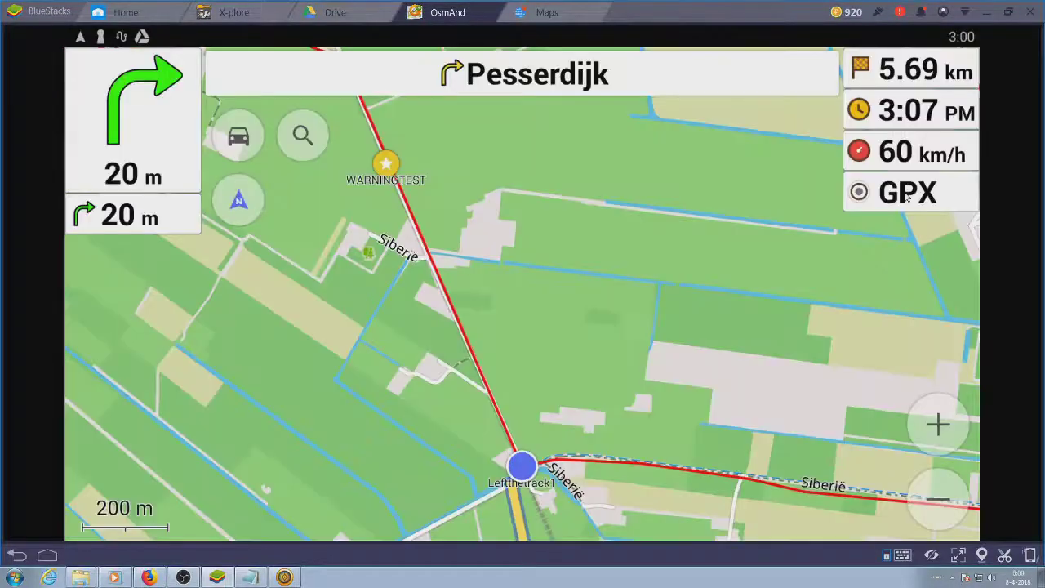
Step: Start logging the track to a GPX file from the map screen, and stop the logging after part of the trip
left_click(909, 192)
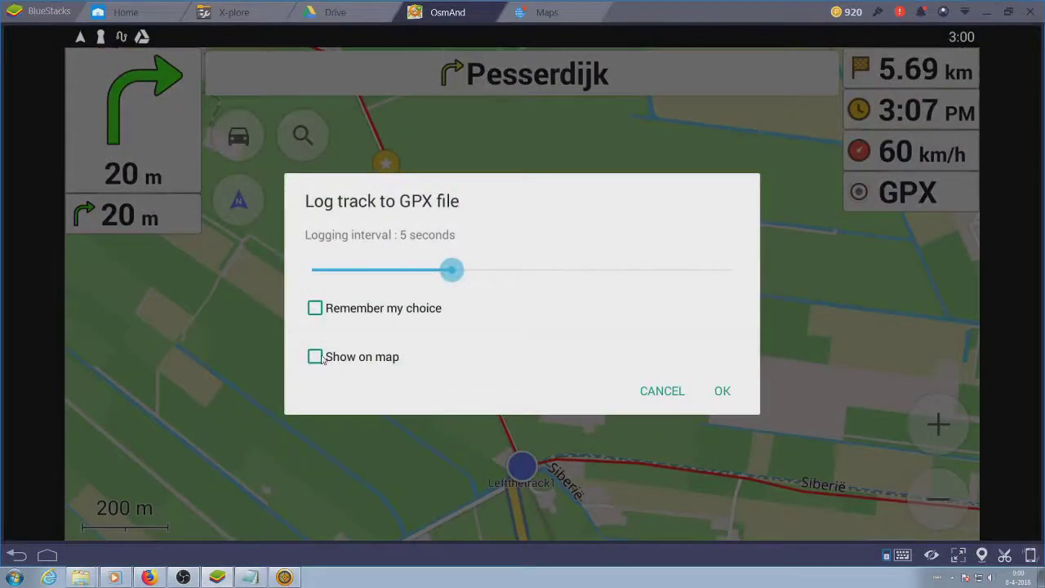
left_click(724, 391)
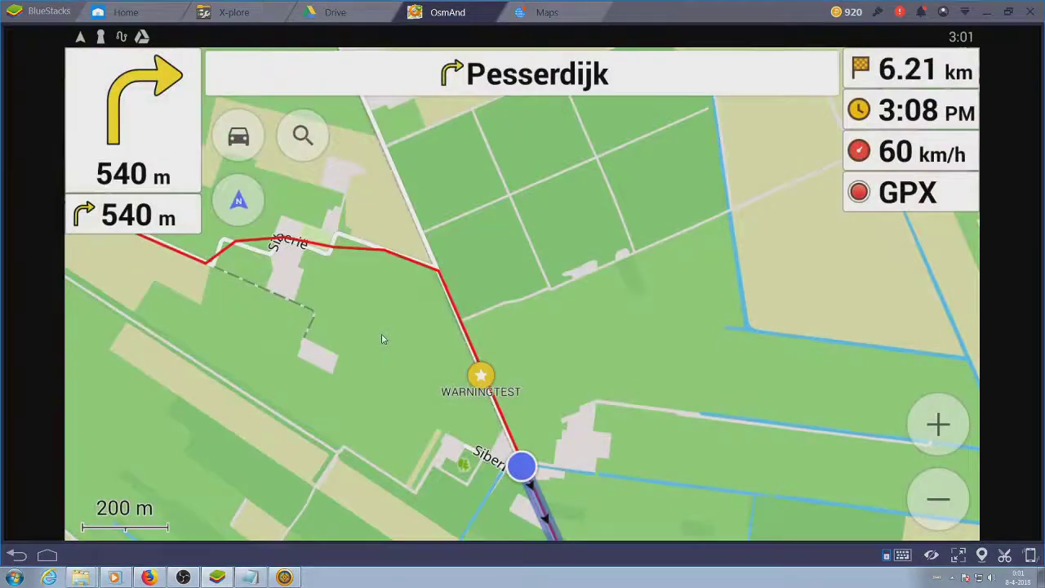
left_click(894, 193)
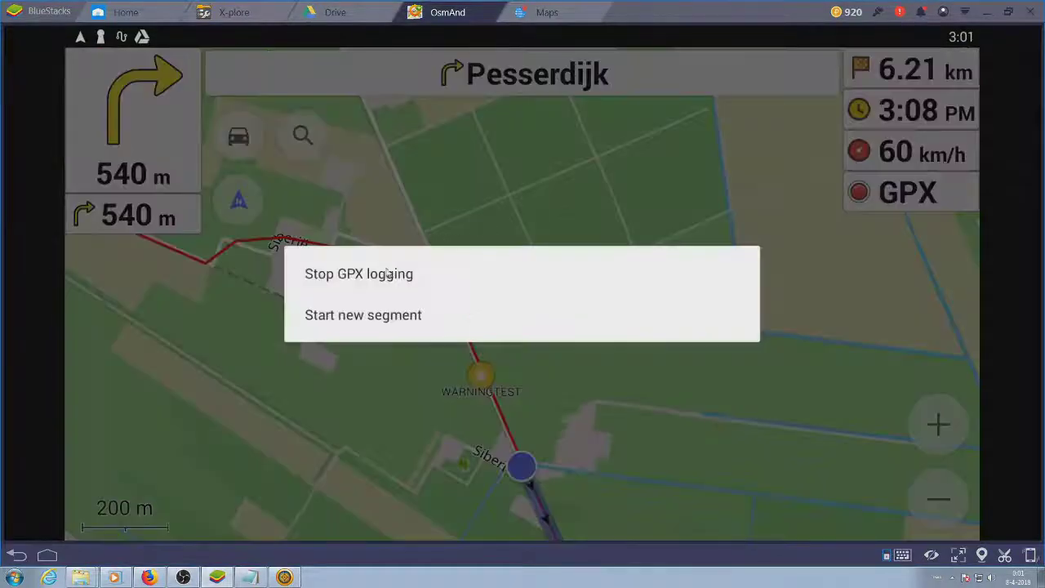
left_click(387, 274)
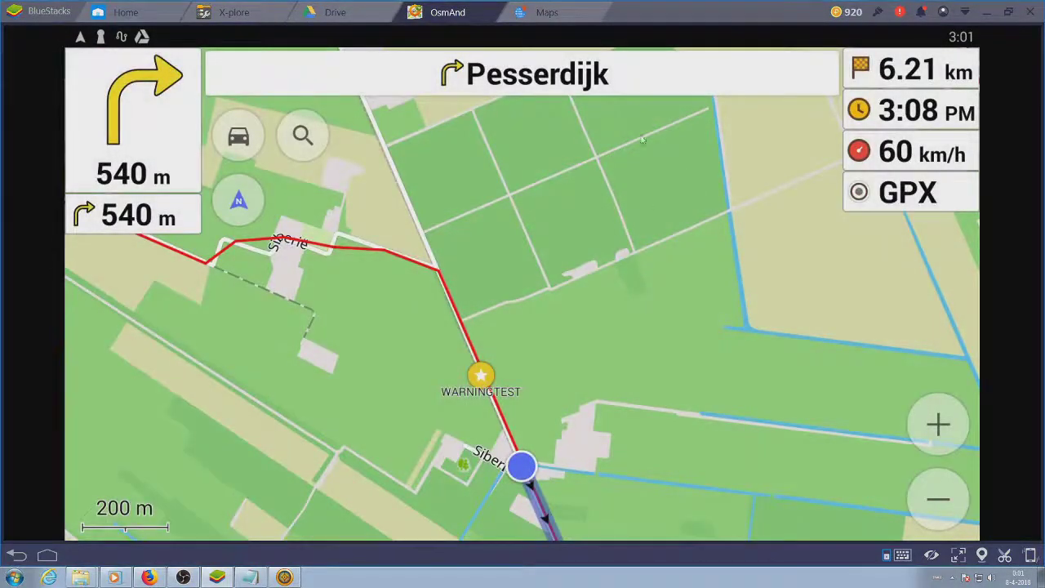
Step: Switch to X-plore and expand the rec folder inside OsmAnd's tracks folder to view the recorded GPX file
left_click(233, 11)
left_click(696, 235)
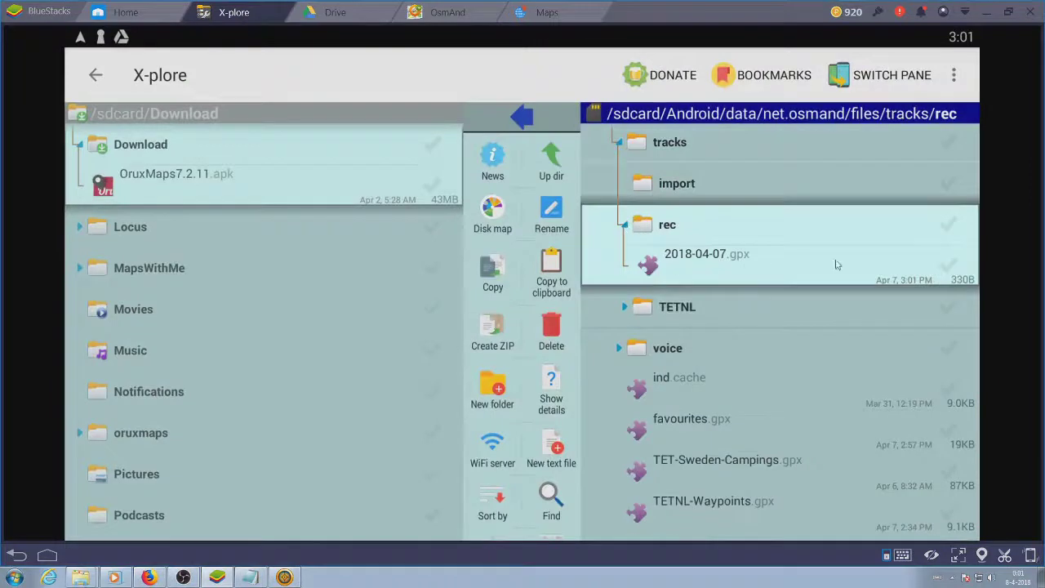